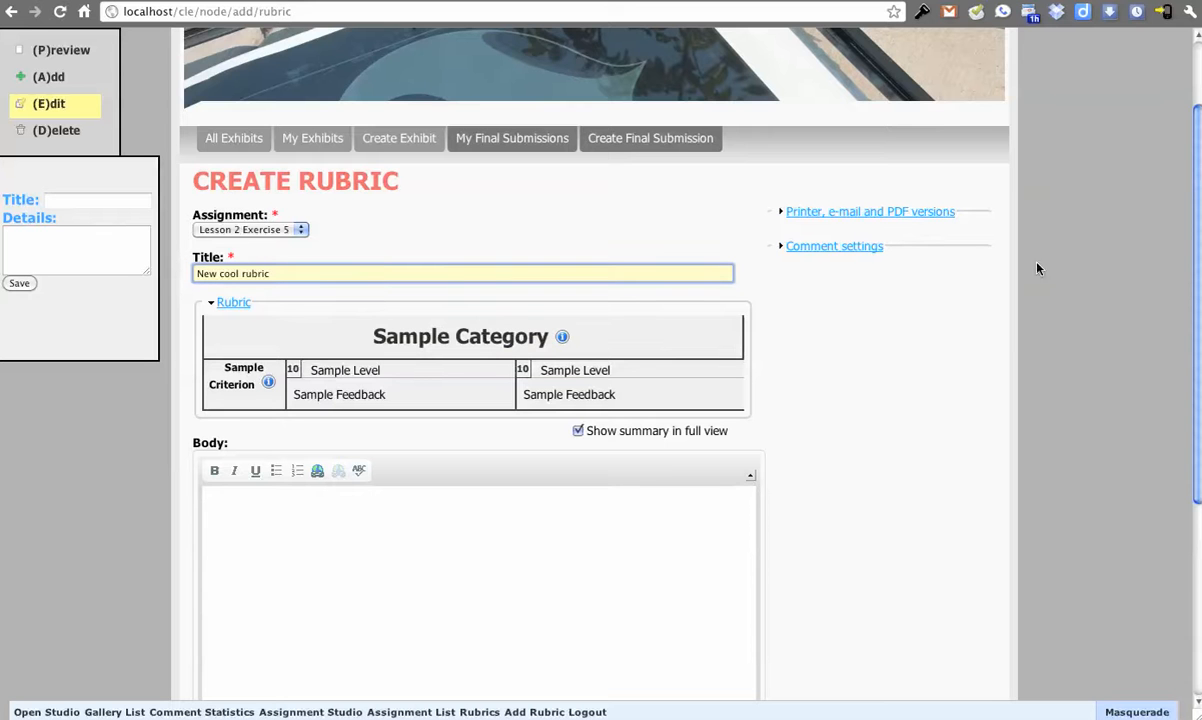
Step: Add a third level to the sample criterion by duplicating its first level
scroll(853, 318, "down", 3)
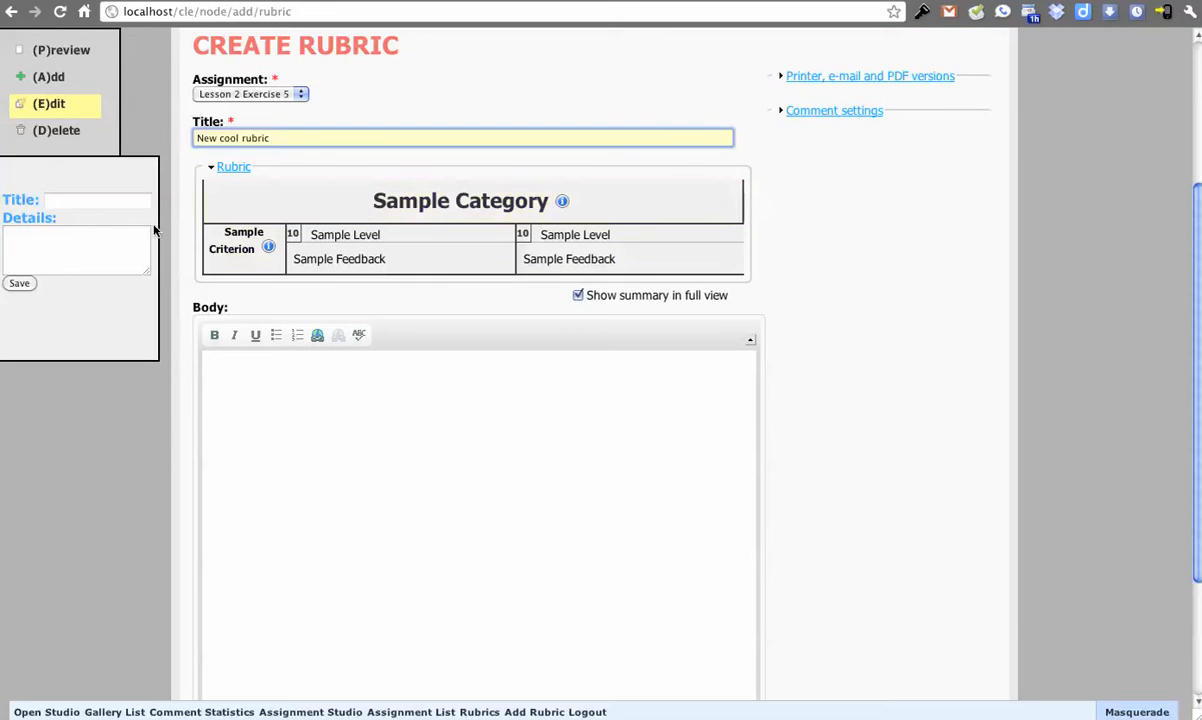
left_click(48, 82)
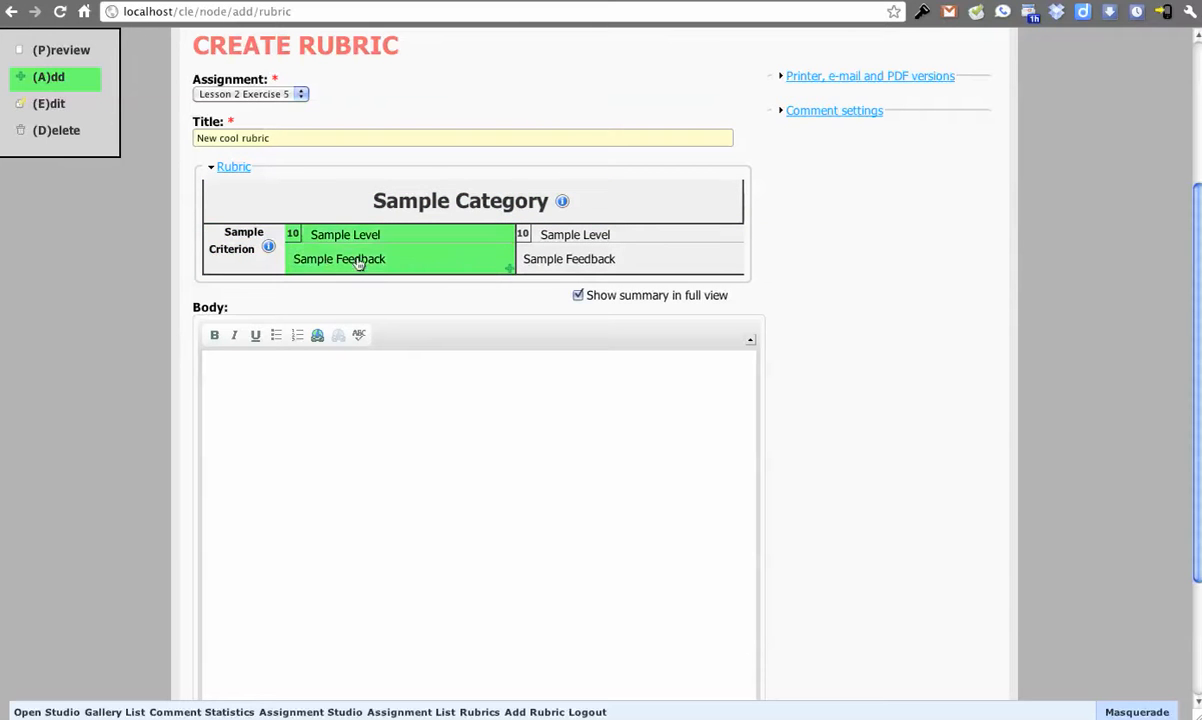
left_click(438, 268)
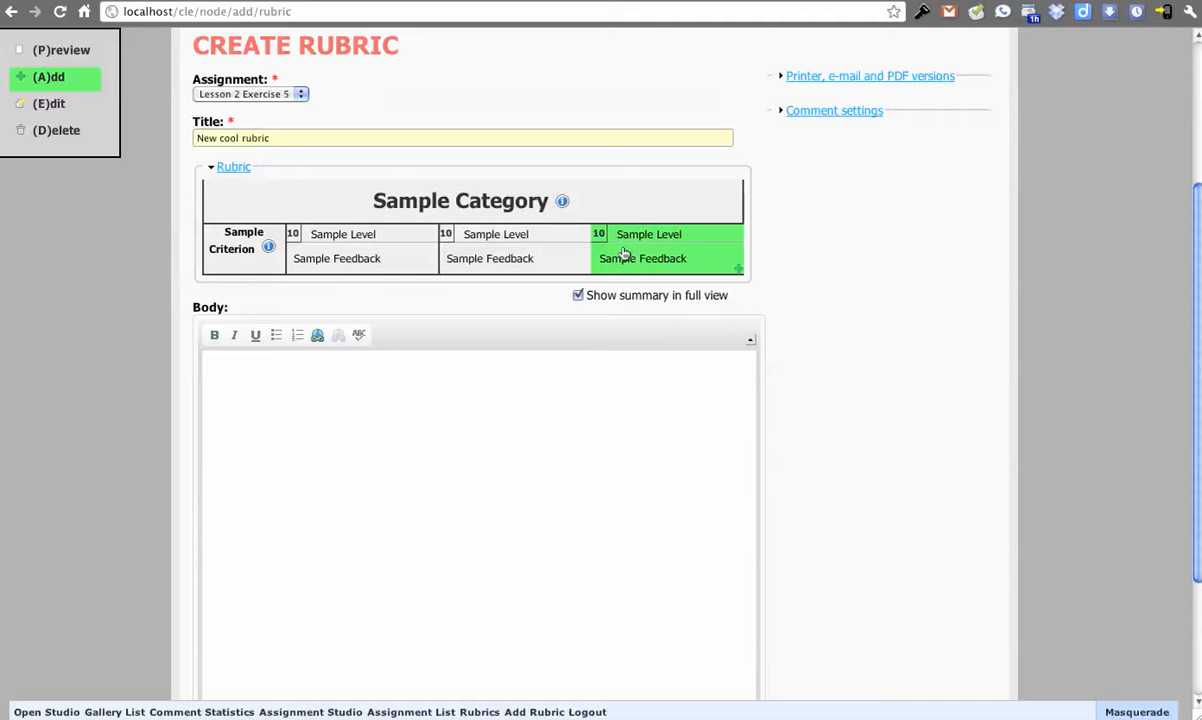
Step: Add a second sample criterion to the category, and duplicate the whole category below it
left_click(221, 265)
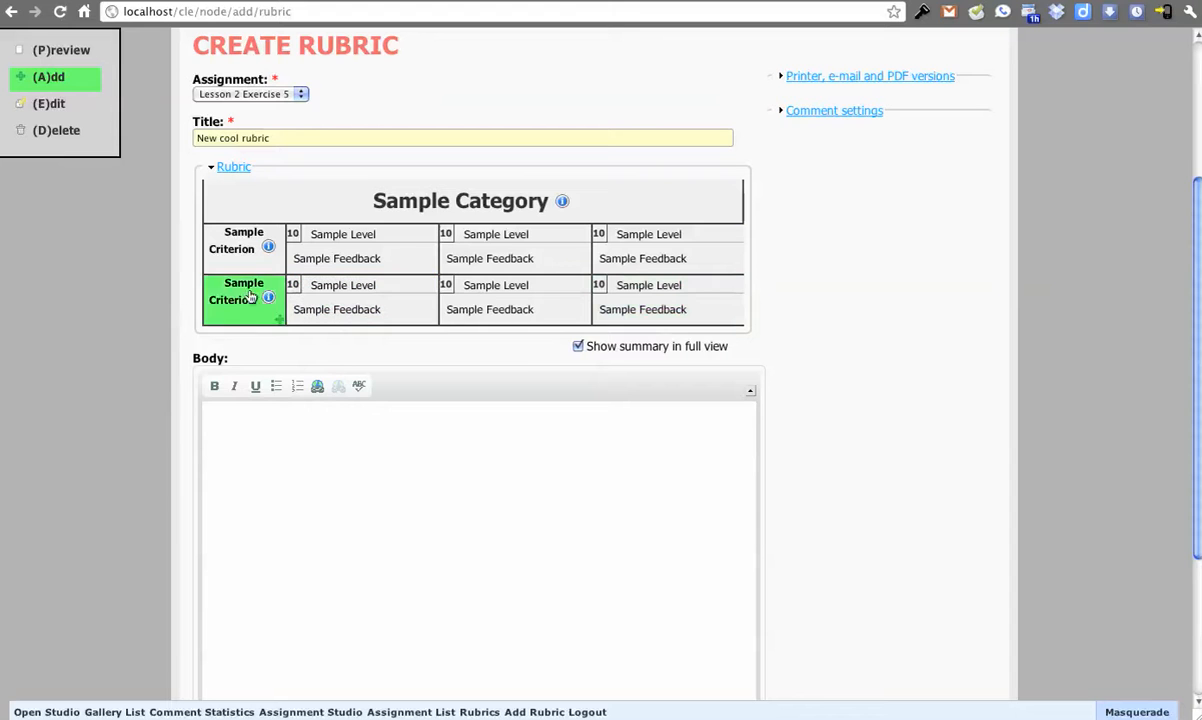
left_click(280, 203)
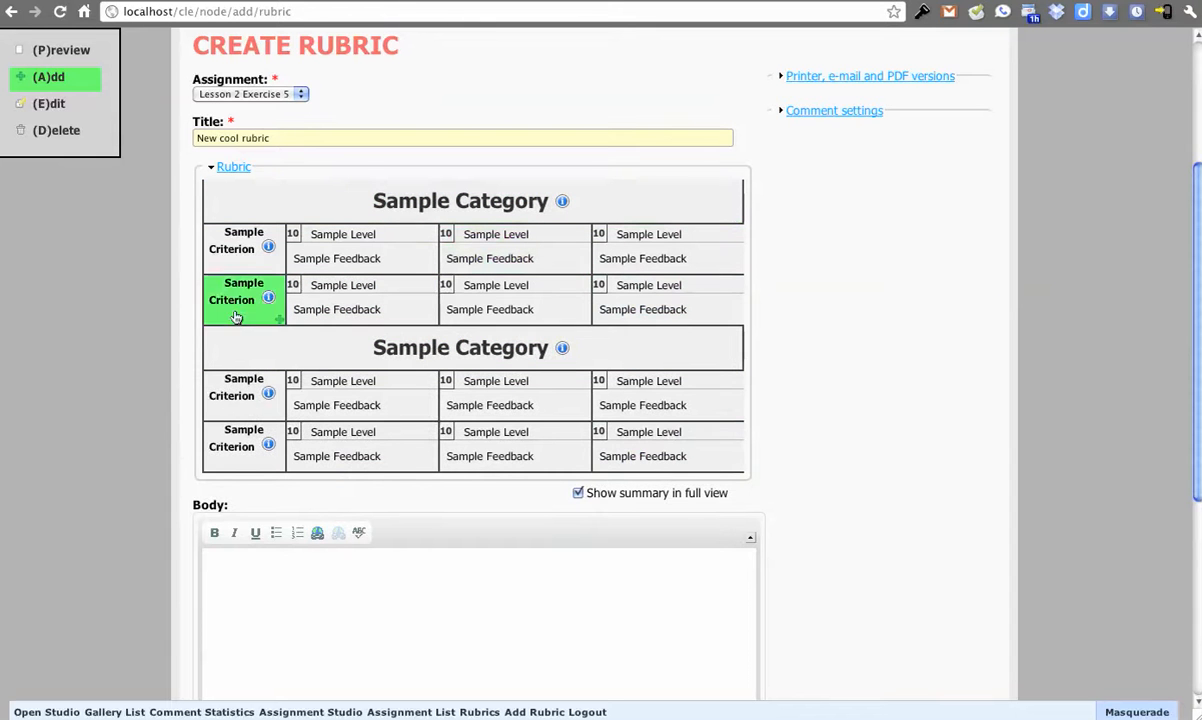
Step: Delete one level from each of the last three criteria and remove the second category's last criterion entirely
left_click(74, 132)
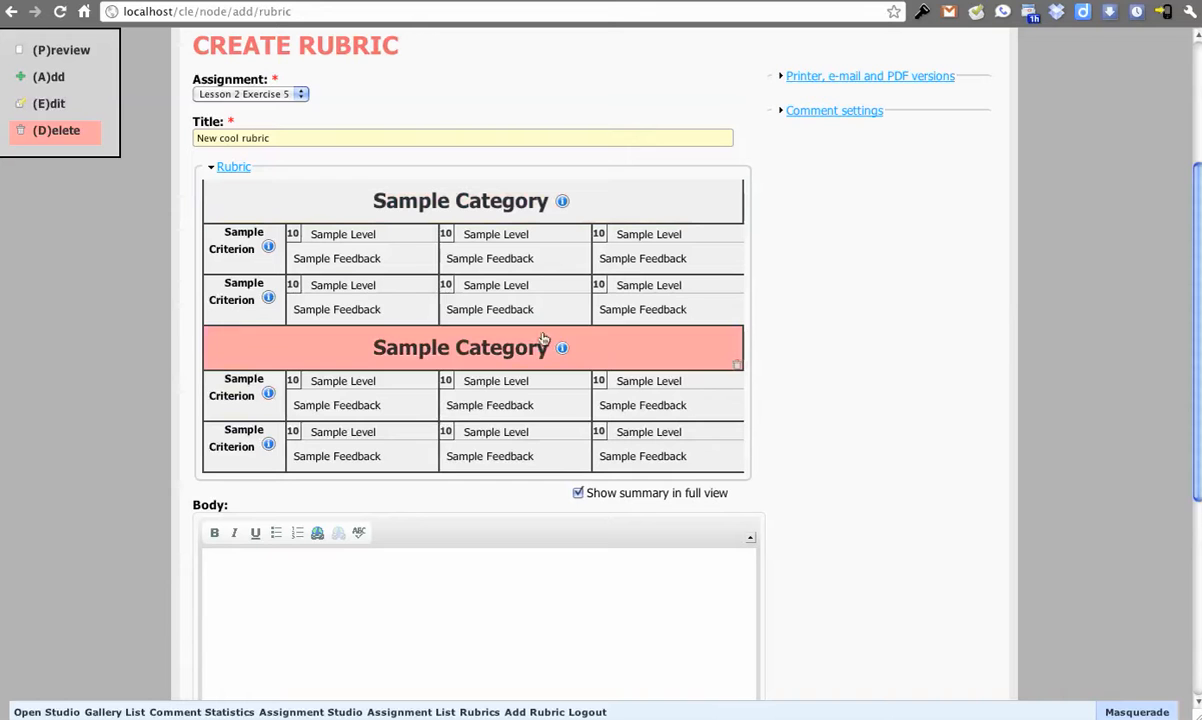
left_click(662, 305)
left_click(521, 392)
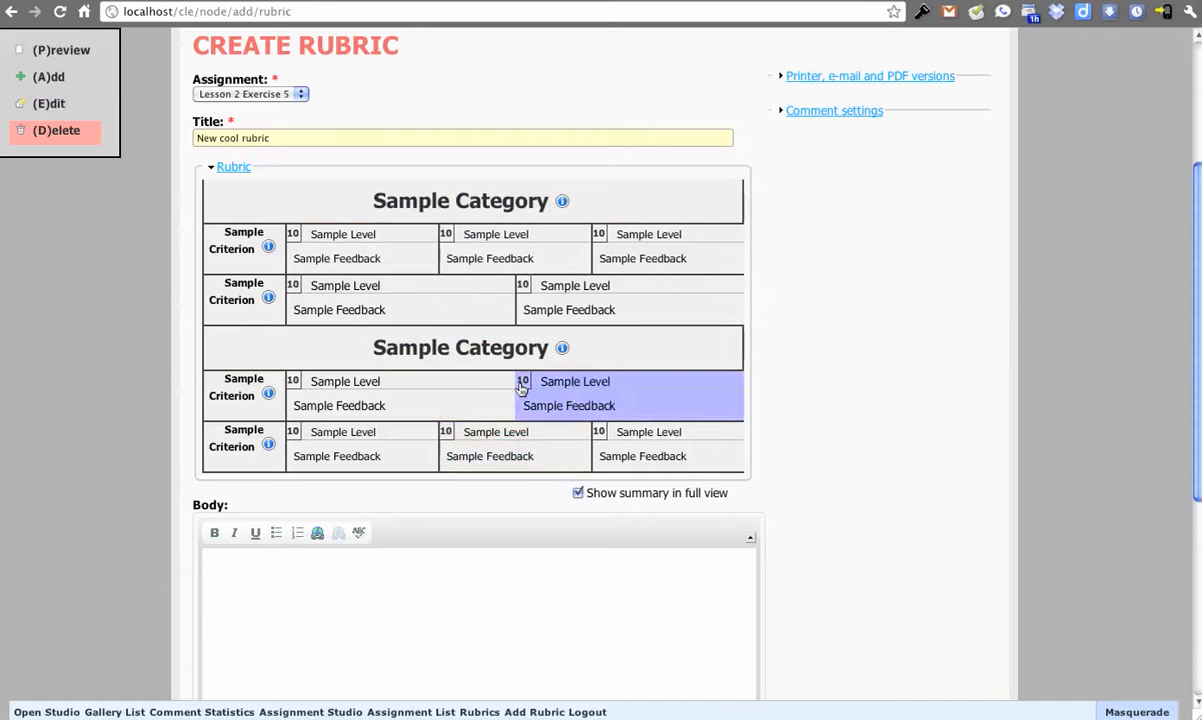
left_click(510, 442)
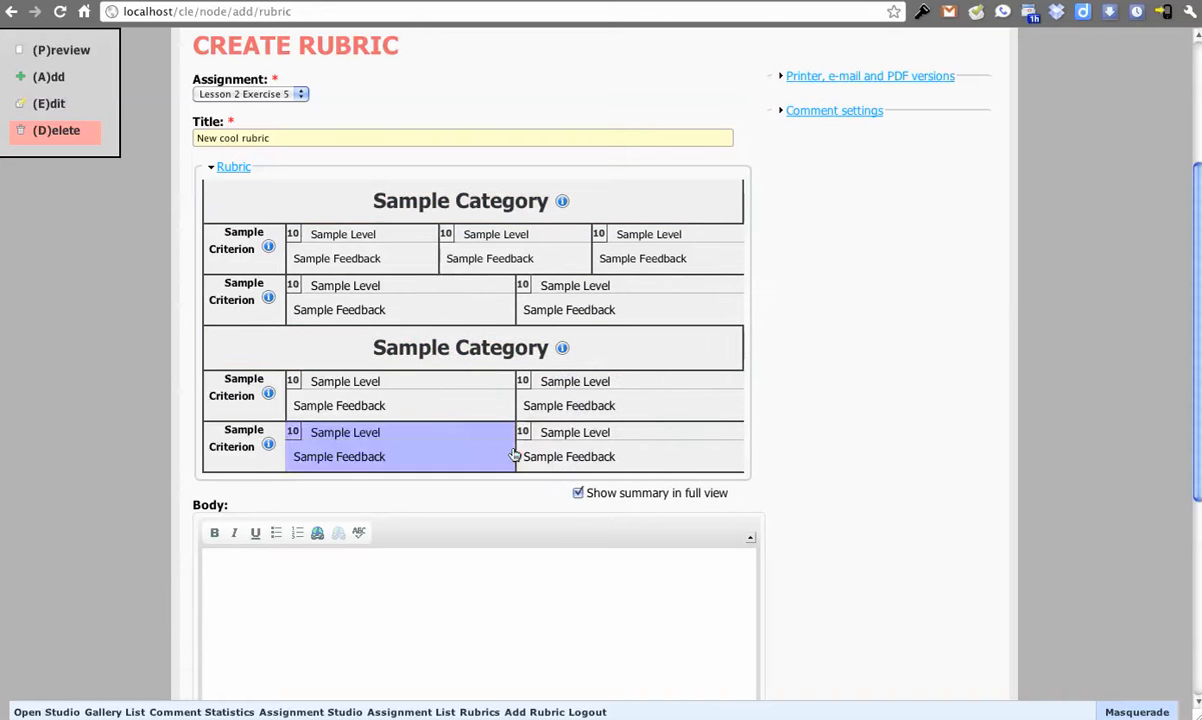
left_click(252, 458)
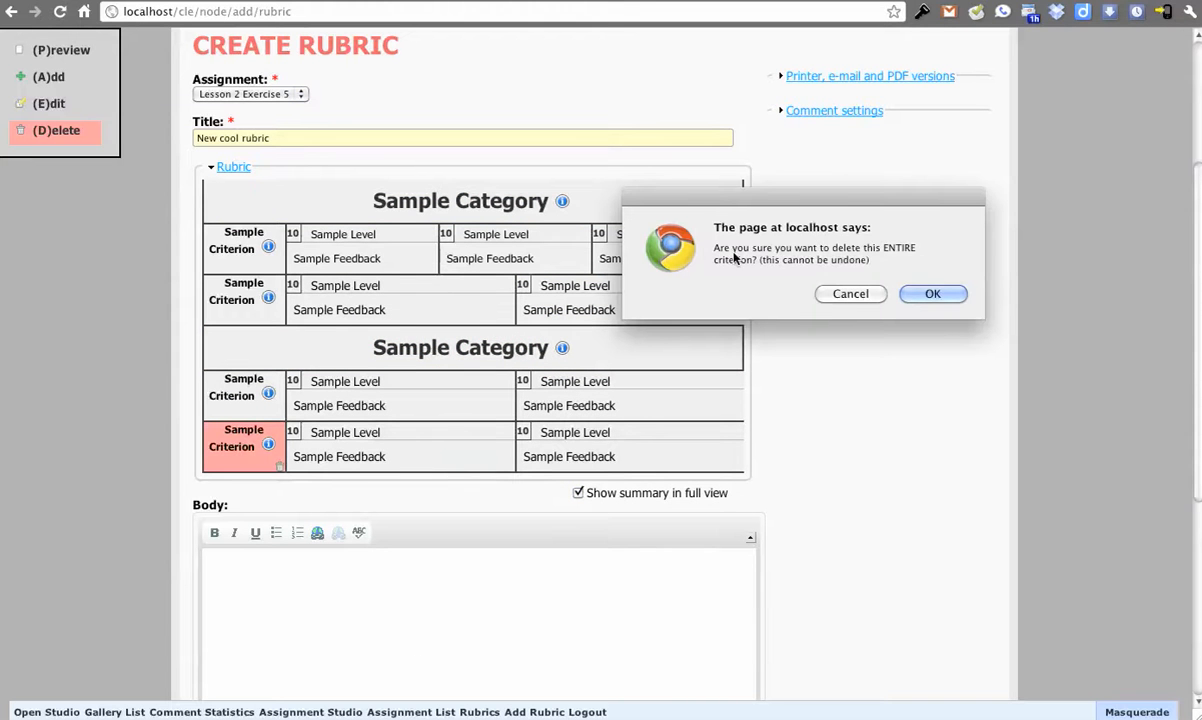
left_click(932, 294)
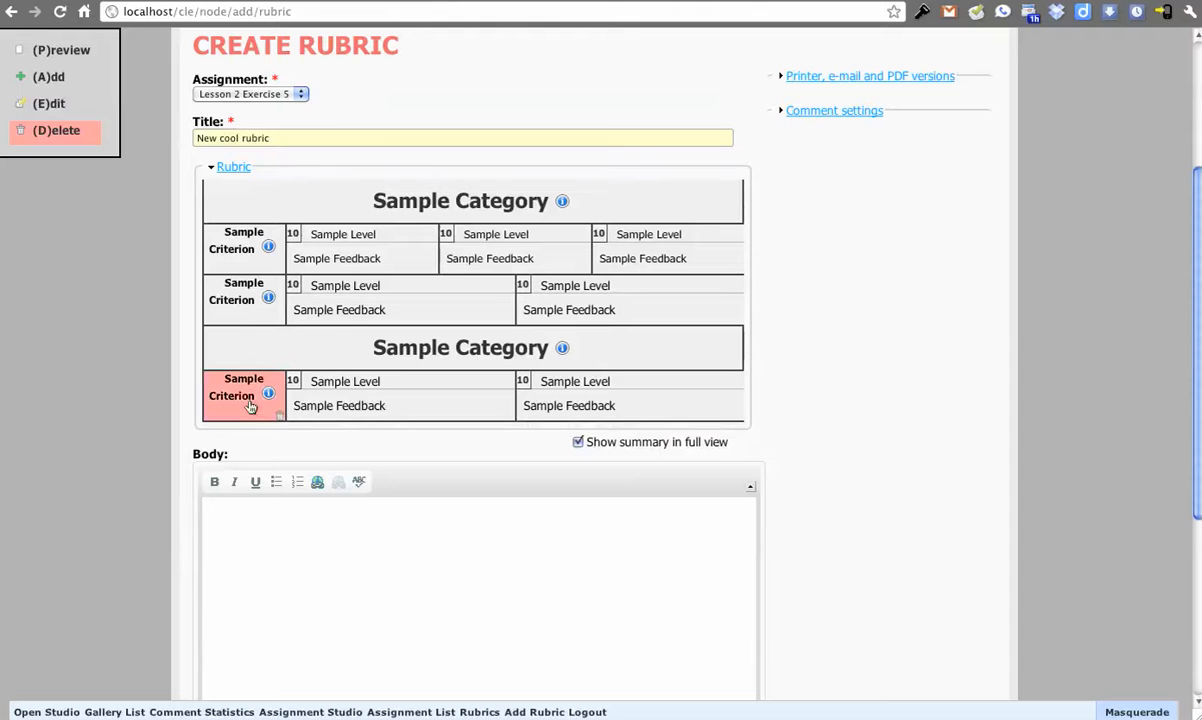
Step: Retitle the first category "Cool category" with the details "More info" and move it below the other category
left_click(57, 105)
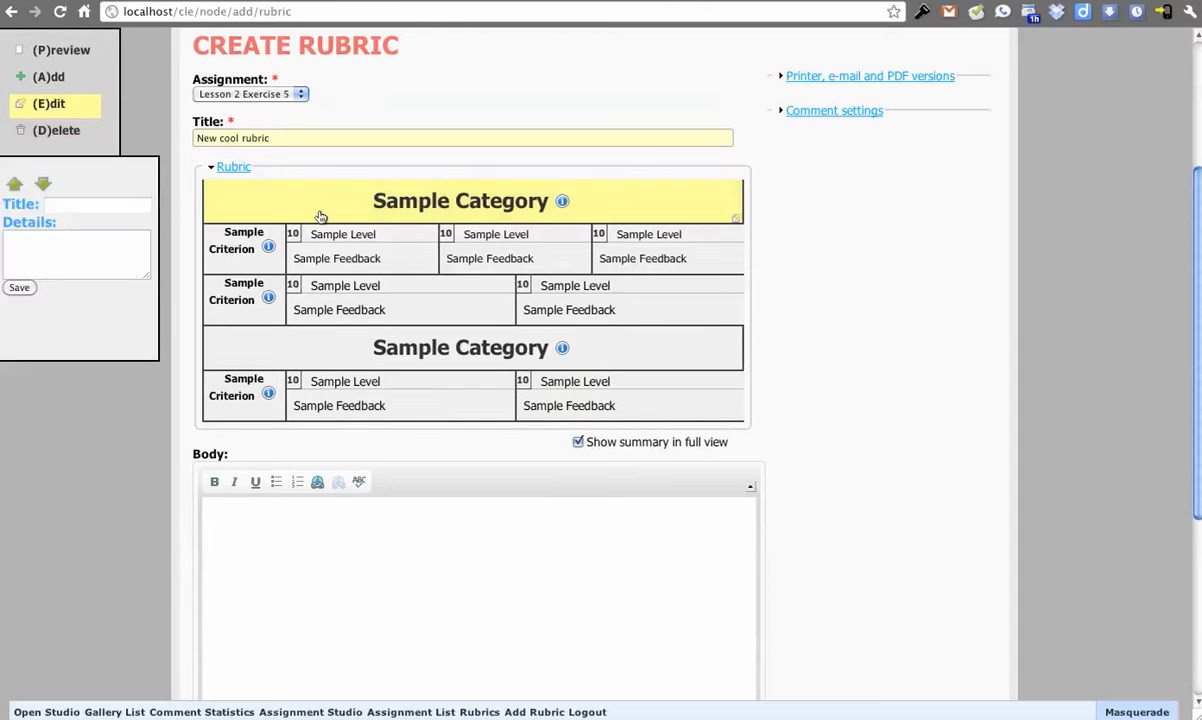
left_click(362, 202)
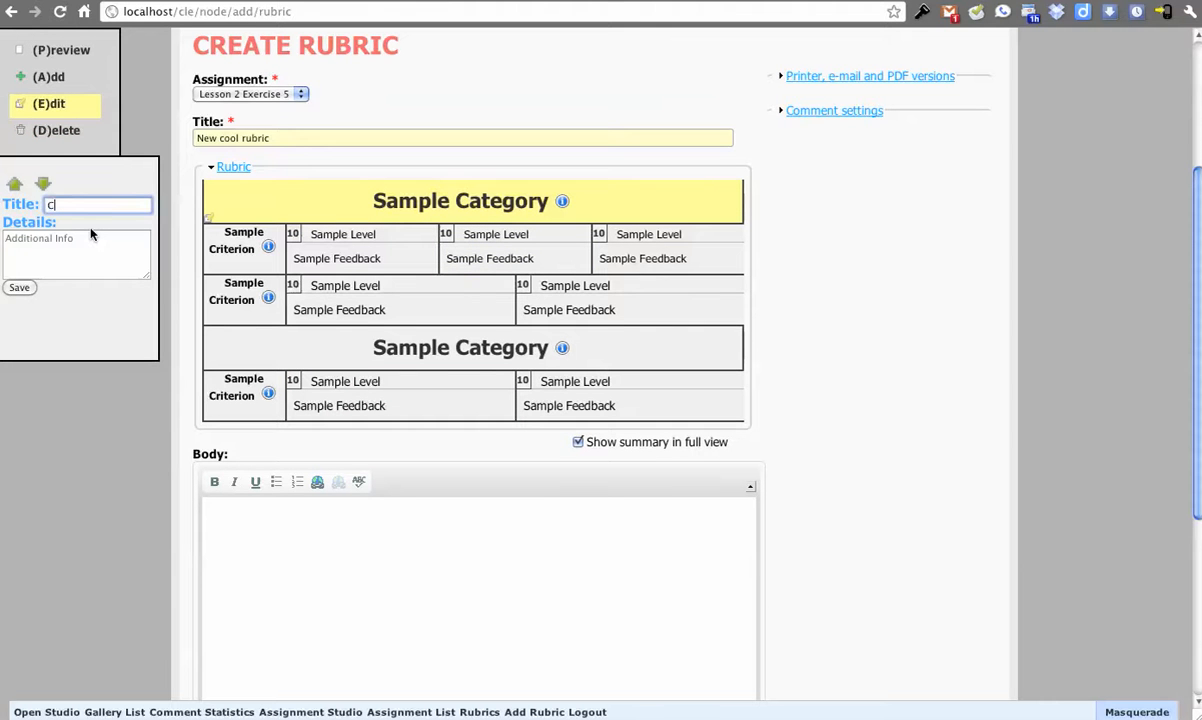
type("Cool category")
left_click(86, 262)
type("More info")
left_click(21, 288)
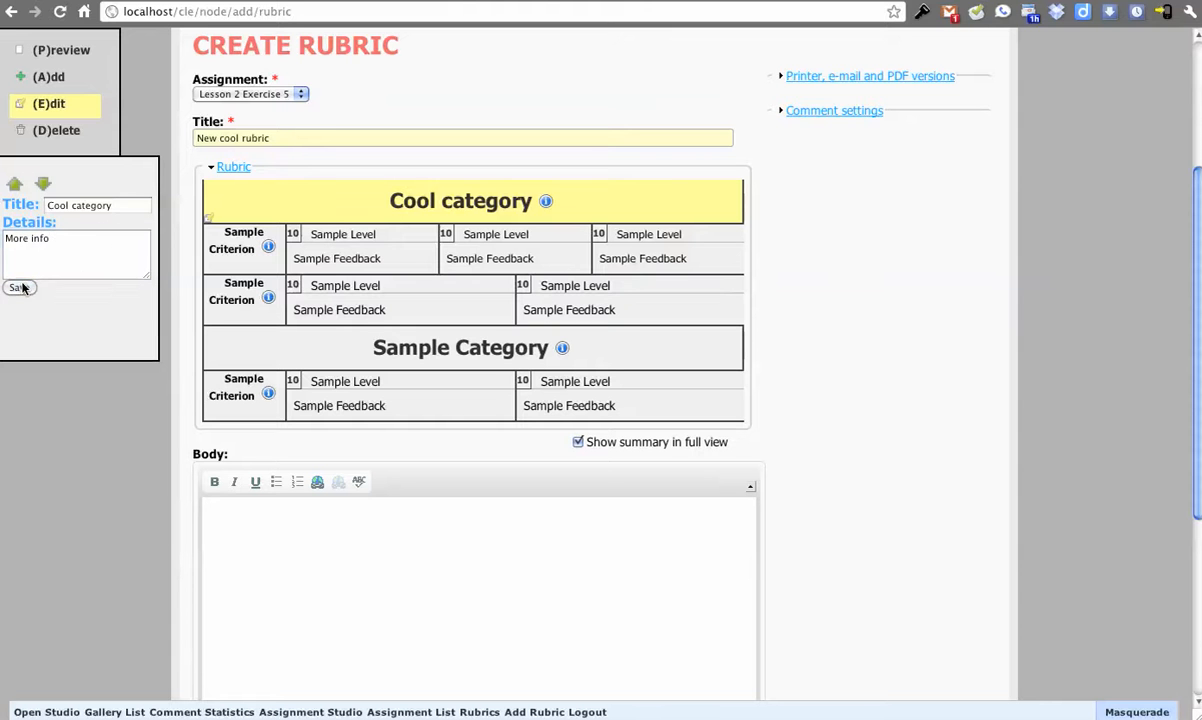
left_click(44, 186)
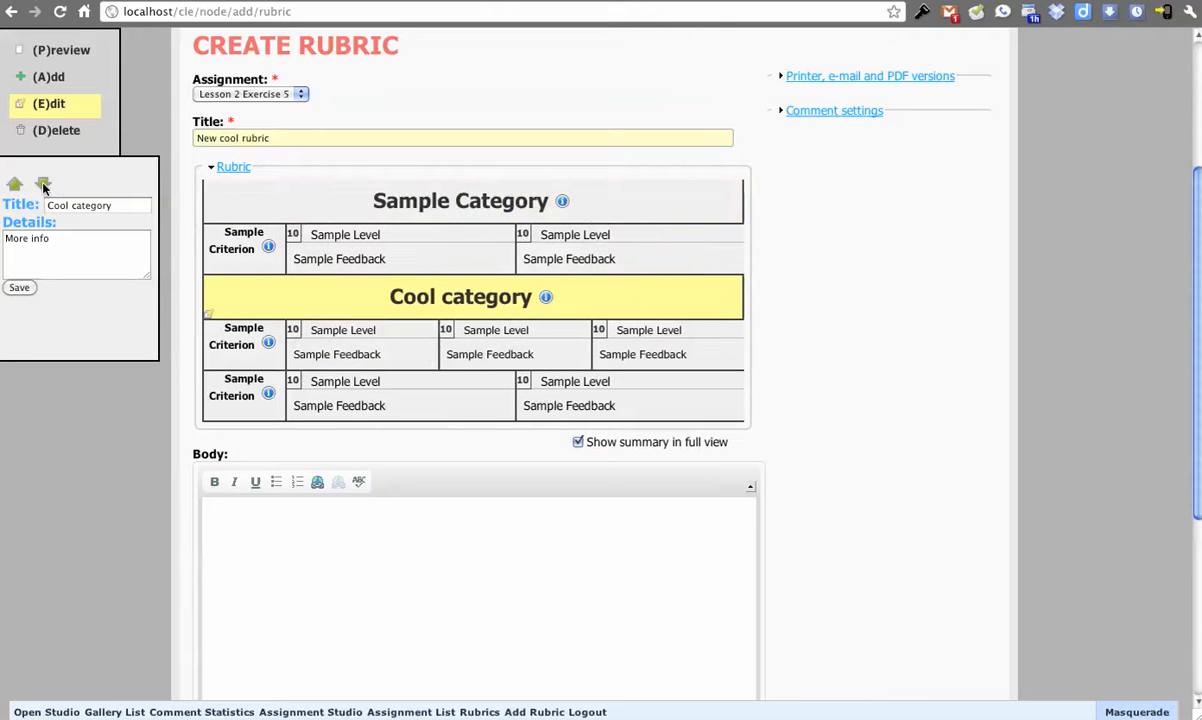
Step: Retitle the remaining sample category "Reading Quality" and set its details to "More Information goes in here"
left_click(351, 209)
type("Readin")
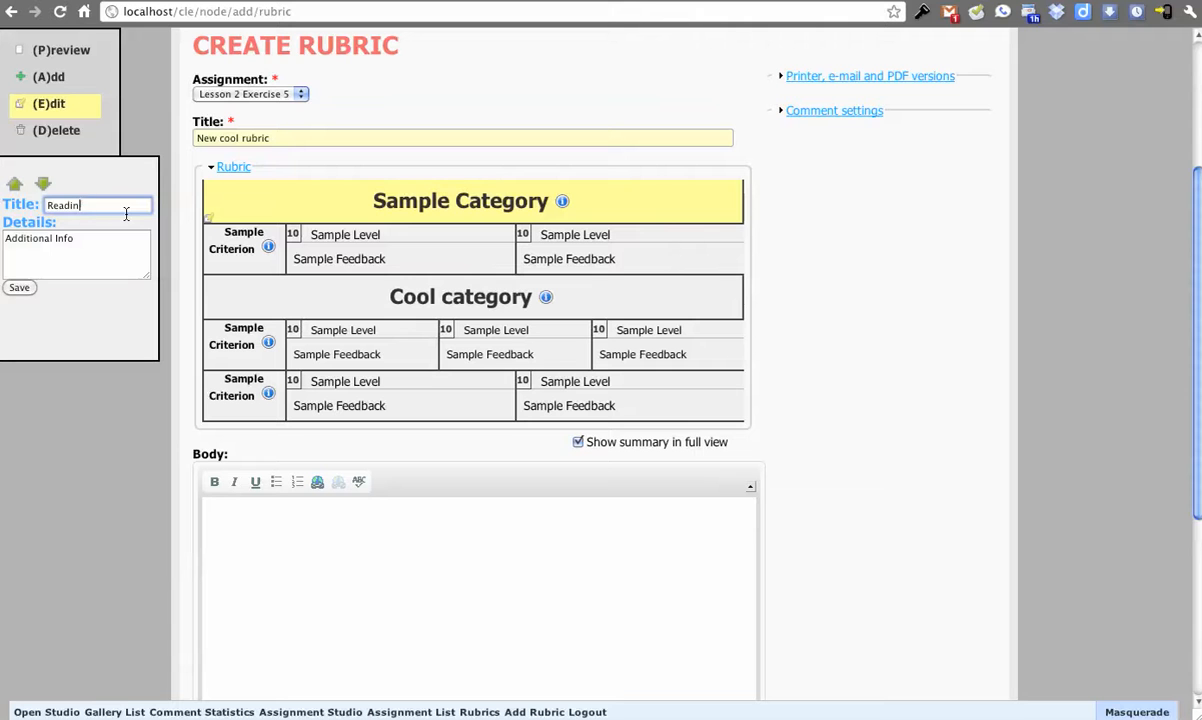
type("g Quality")
key("Tab")
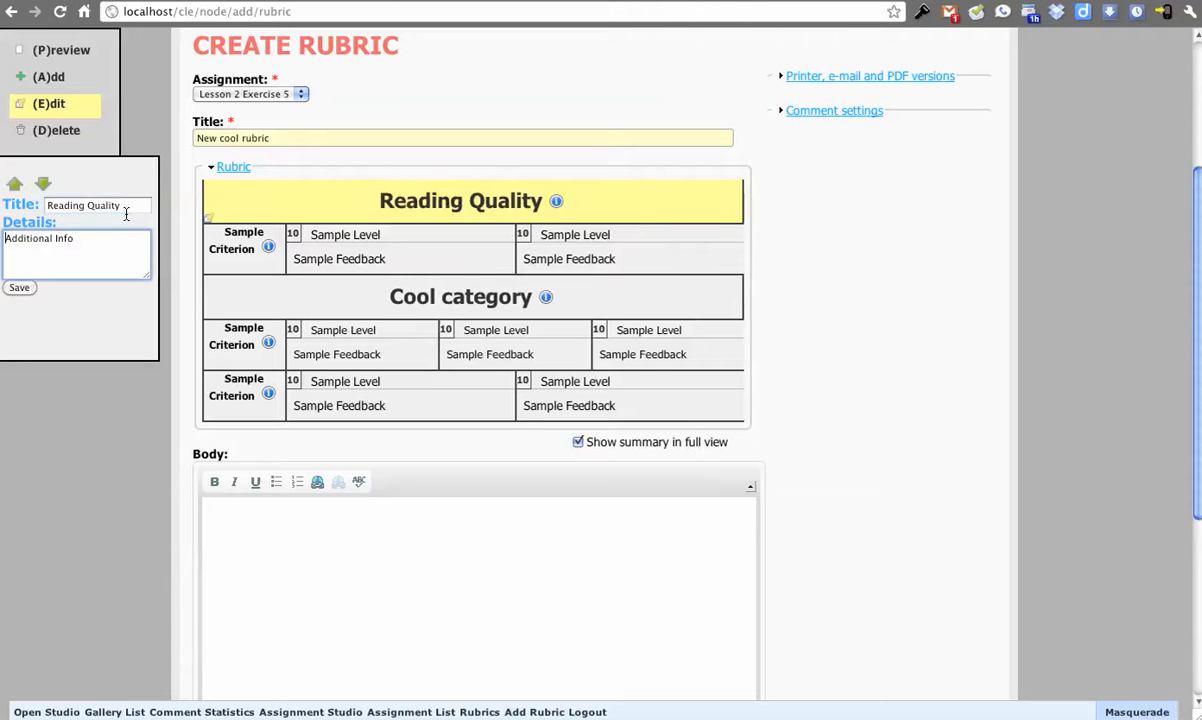
triple_click(67, 247)
type("More Information goes in here")
left_click(22, 289)
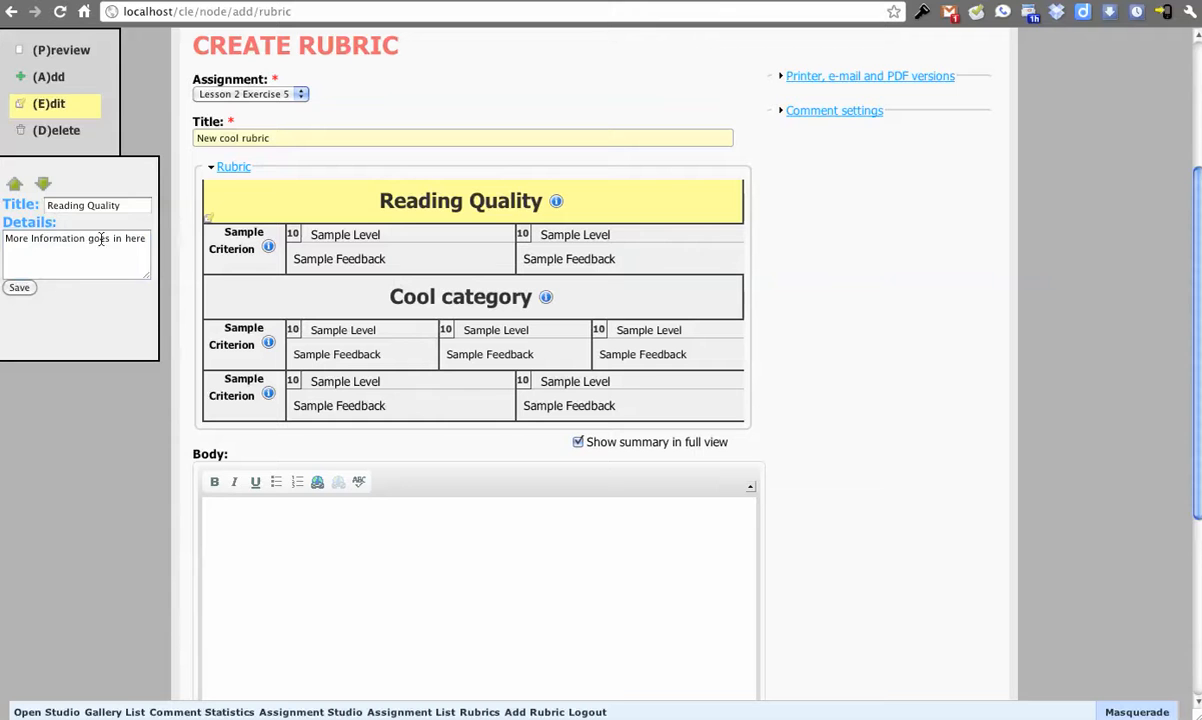
Step: Preview the rubric and check the additional information of the Reading Quality and Cool category headings
left_click(50, 50)
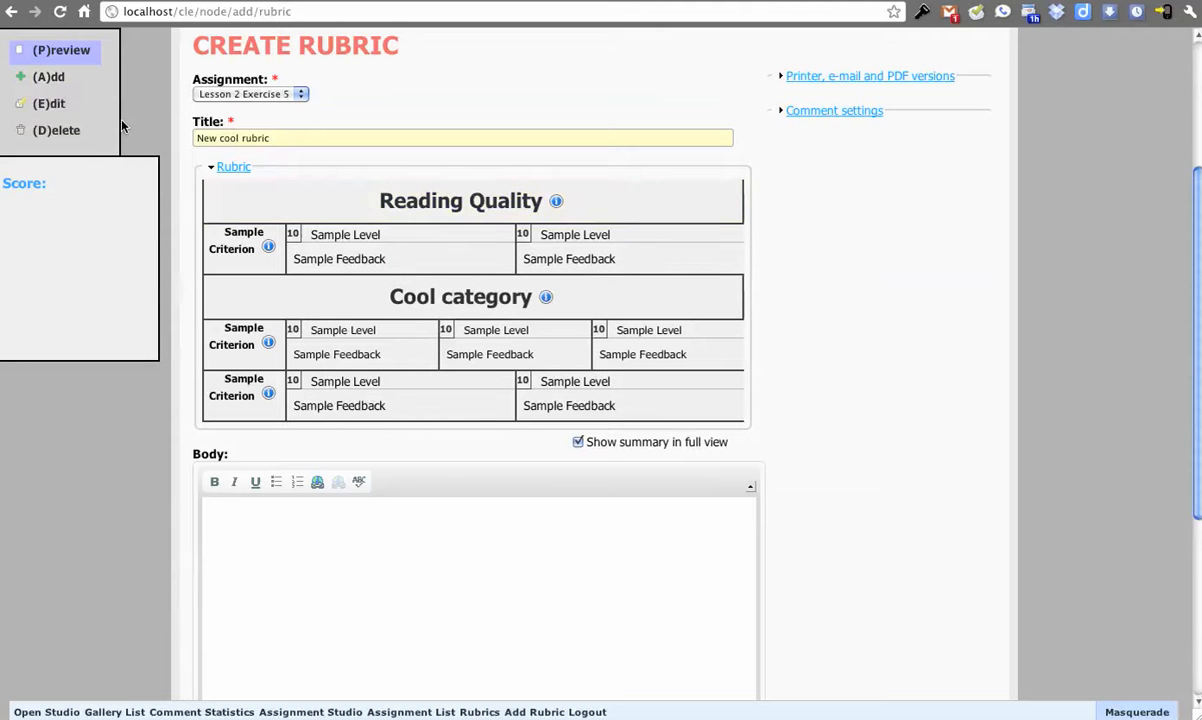
left_click(557, 205)
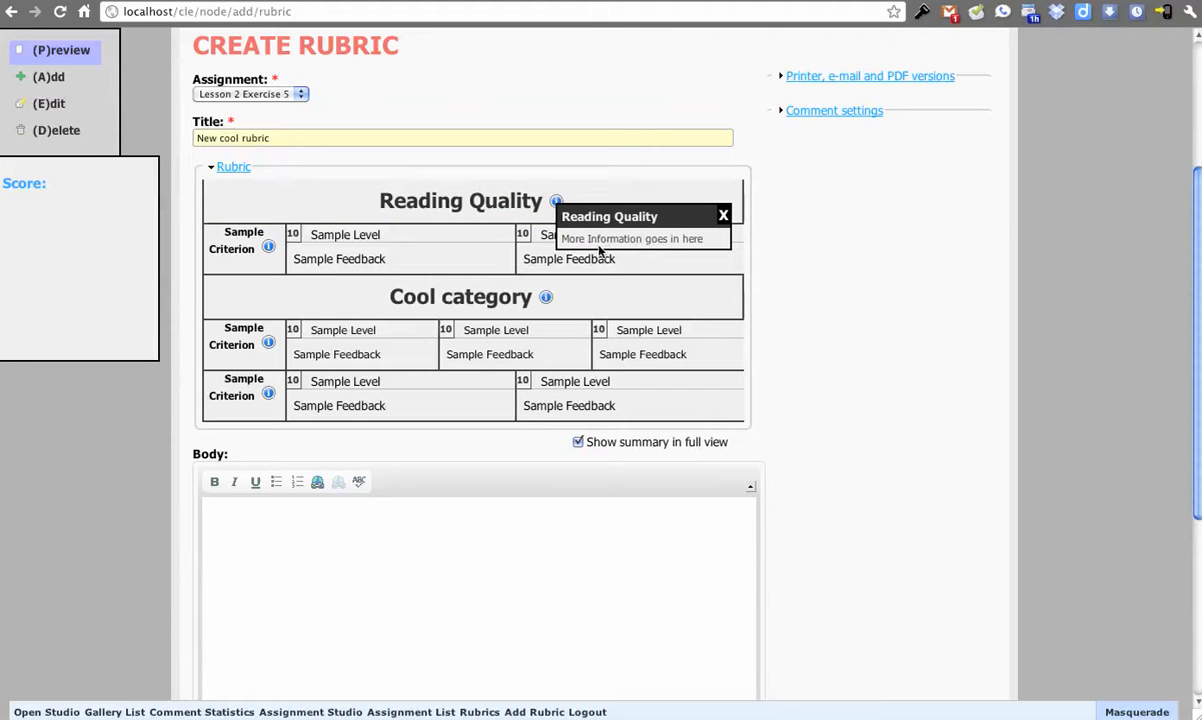
left_click(721, 219)
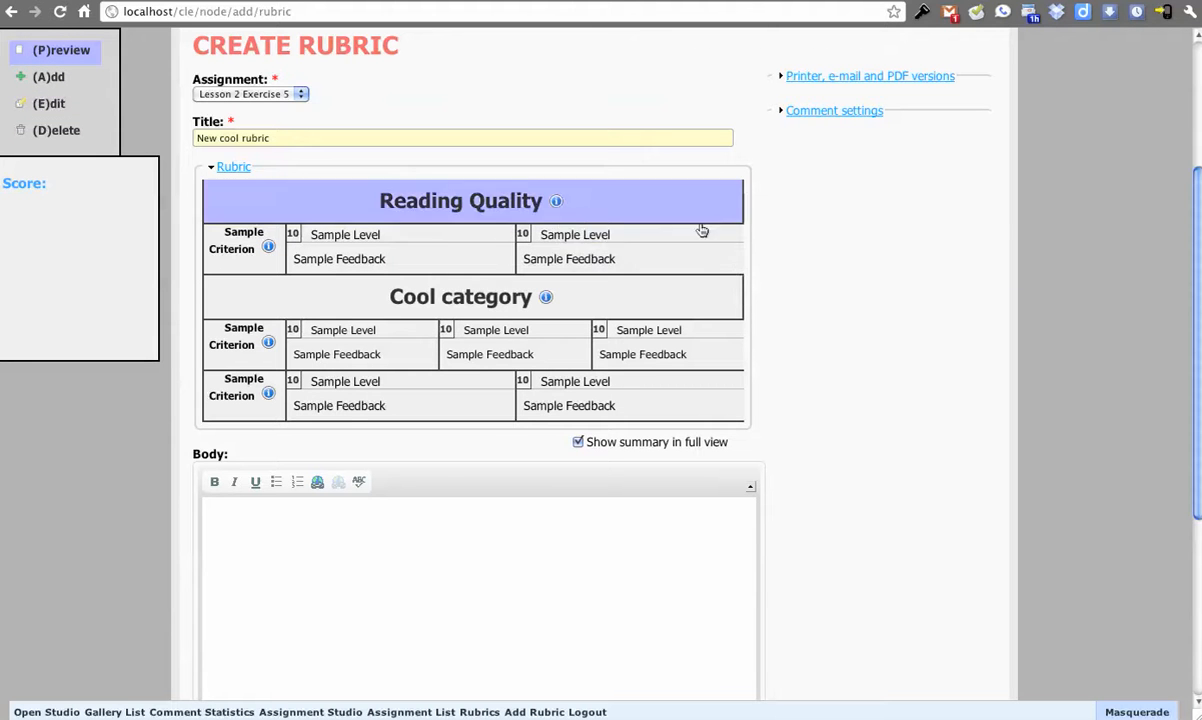
left_click(546, 297)
left_click(712, 313)
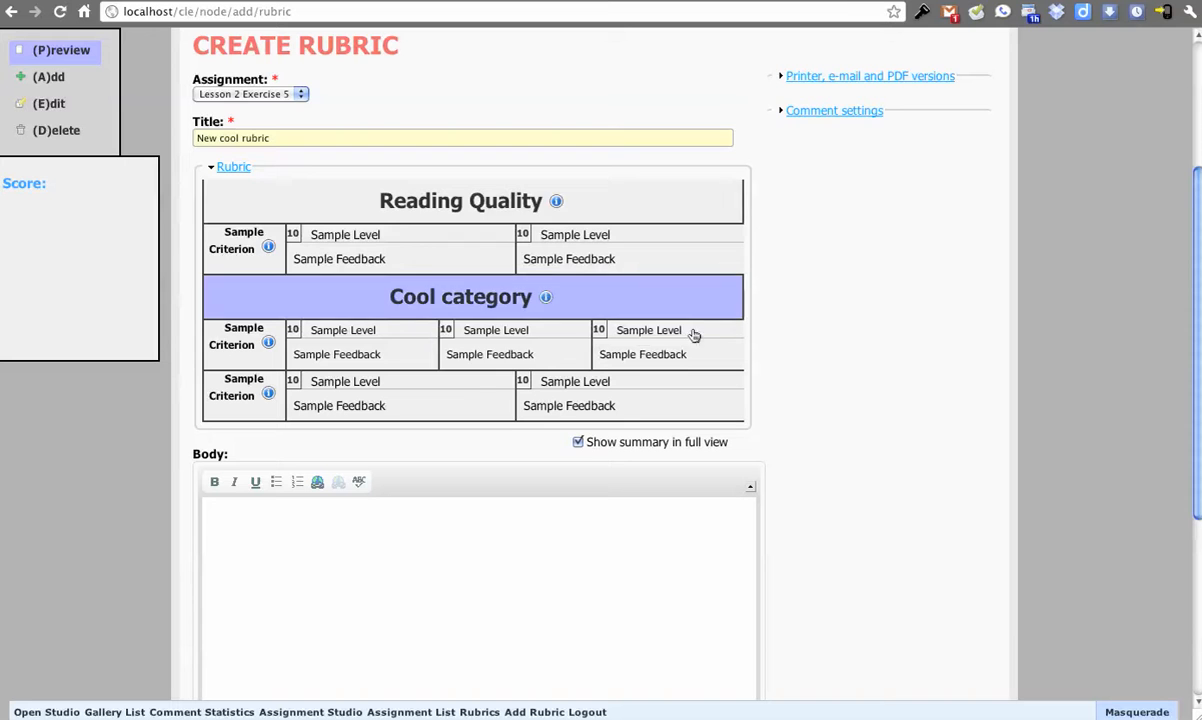
Step: Set the second Reading Quality level to 4 points, with the title "Not good" and the details "REALLY NOT GOOD"
left_click(55, 106)
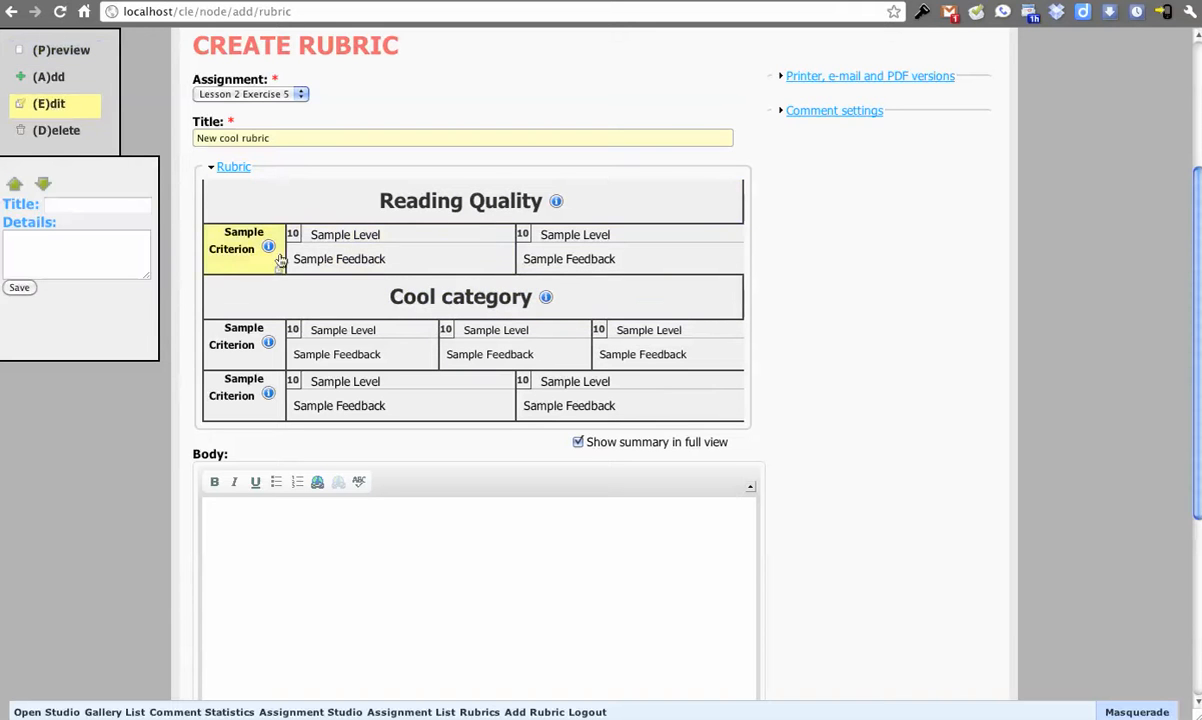
left_click(385, 245)
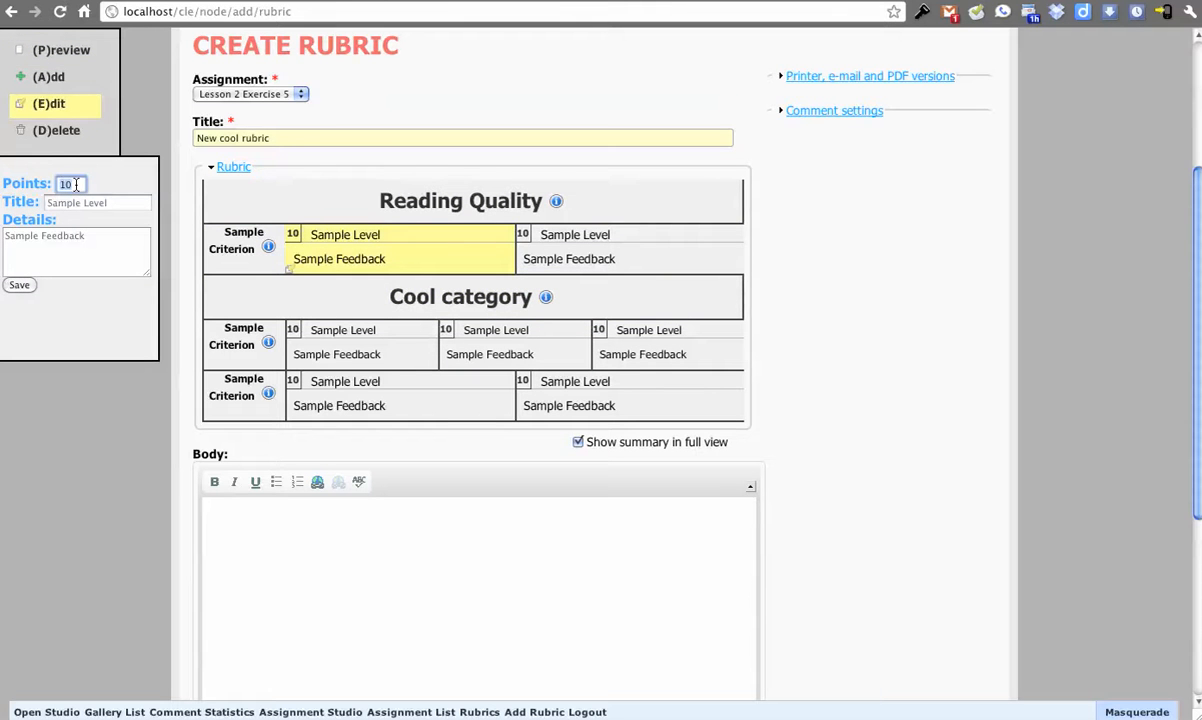
left_click(75, 185)
type("4")
key("Tab")
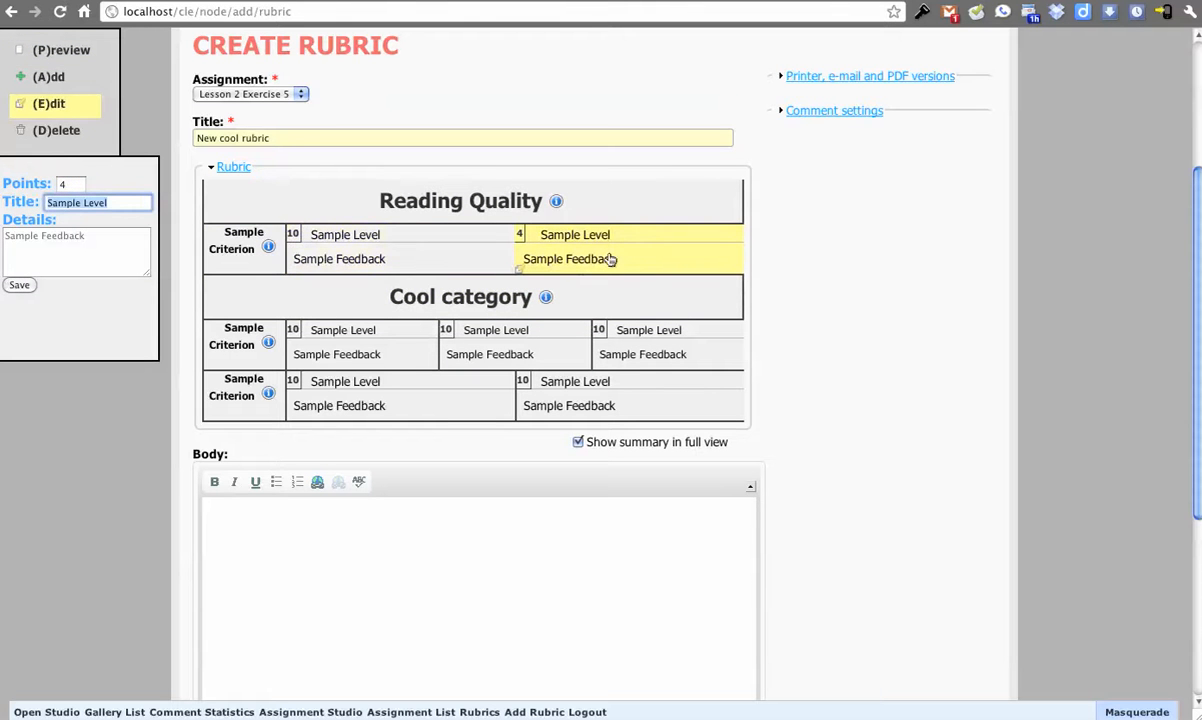
type("Not good")
key("Tab")
key("super+a")
type("REALLY NOT GOOD")
left_click(22, 285)
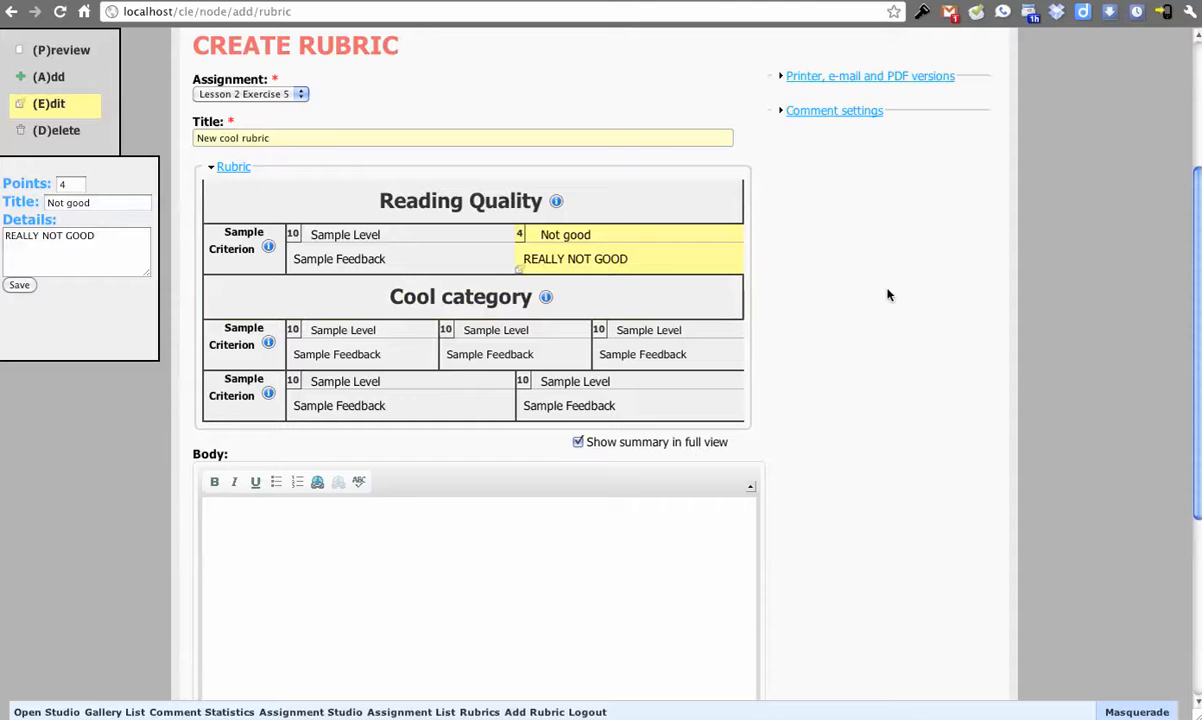
Step: Enter "Does stuff" as the rubric's body text and save the rubric
scroll(813, 416, "down", 2)
left_click(642, 520)
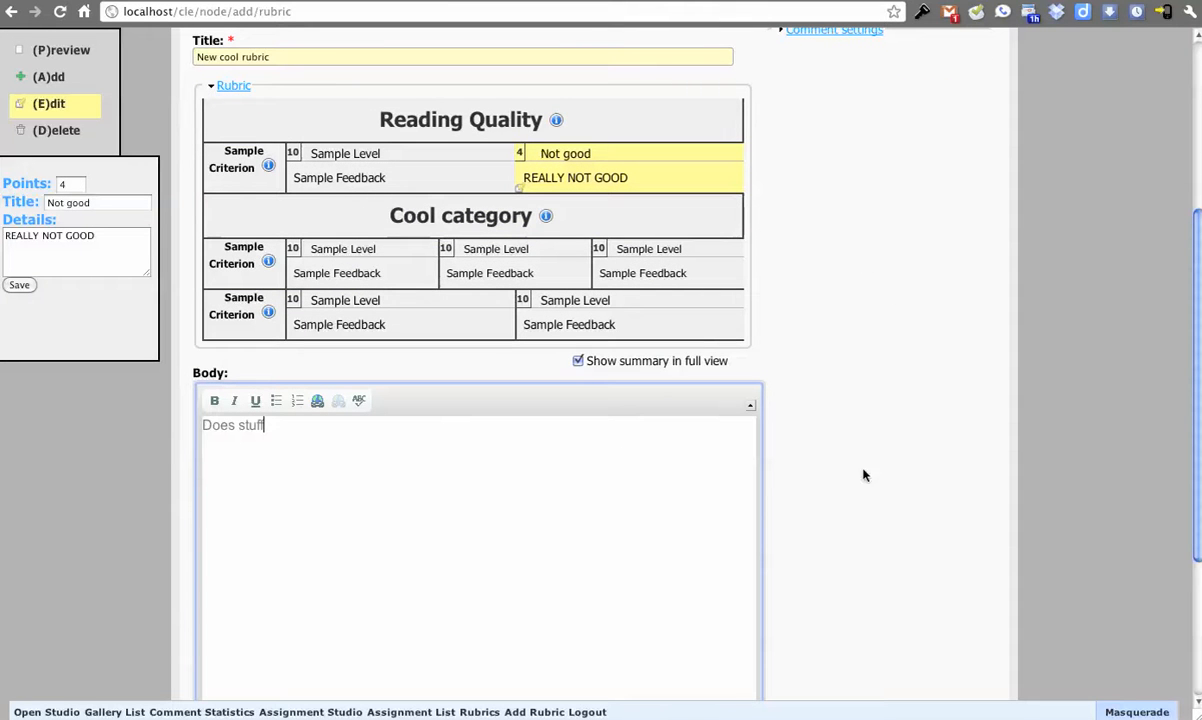
scroll(708, 461, "down", 5)
scroll(708, 461, "down", 1)
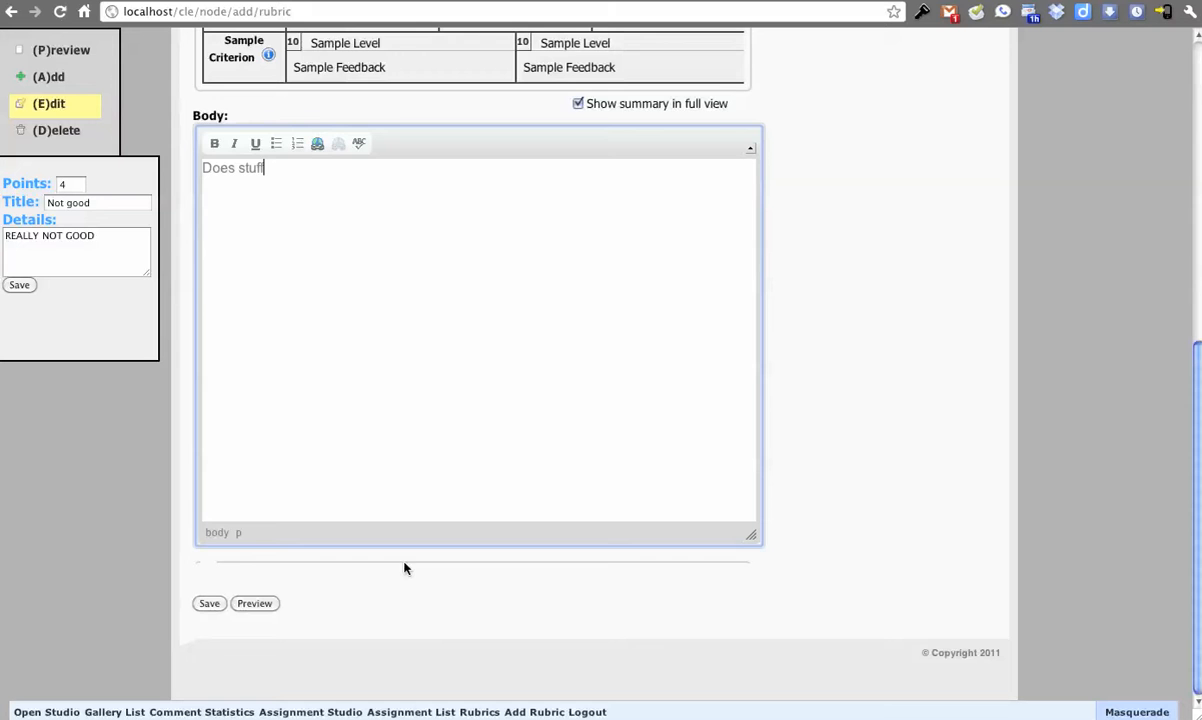
left_click(209, 607)
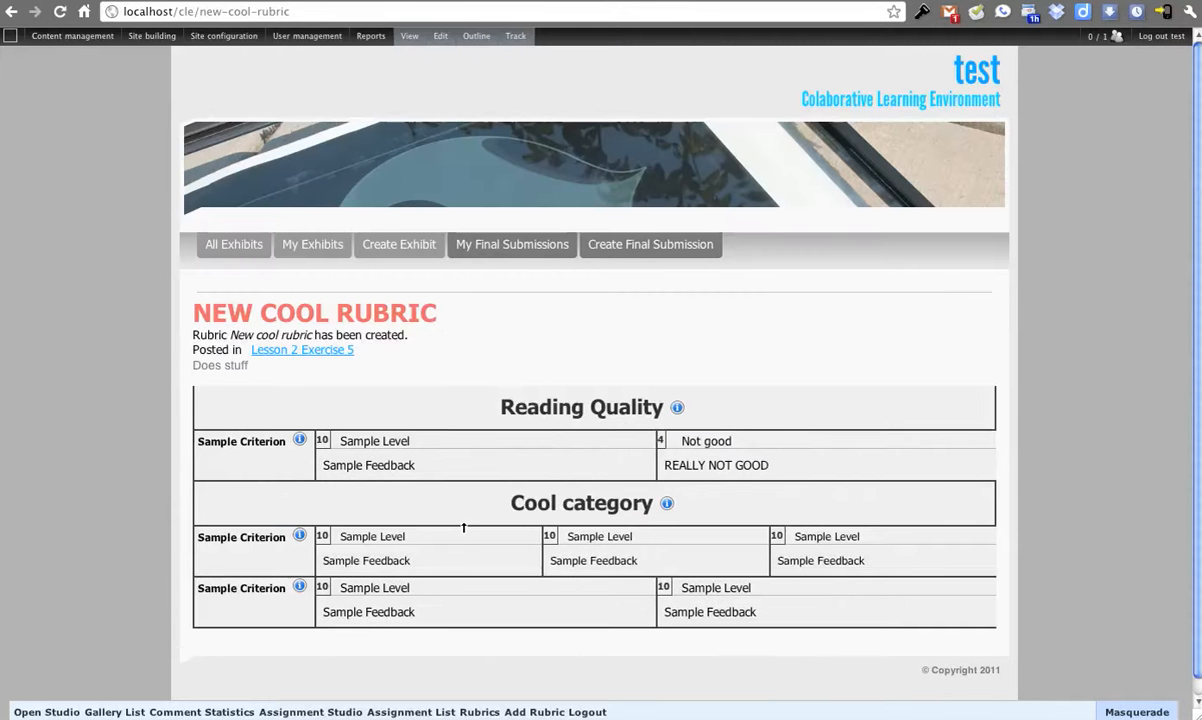
Step: Load the Assignment Studio with all assignments and all students displayed
left_click(310, 712)
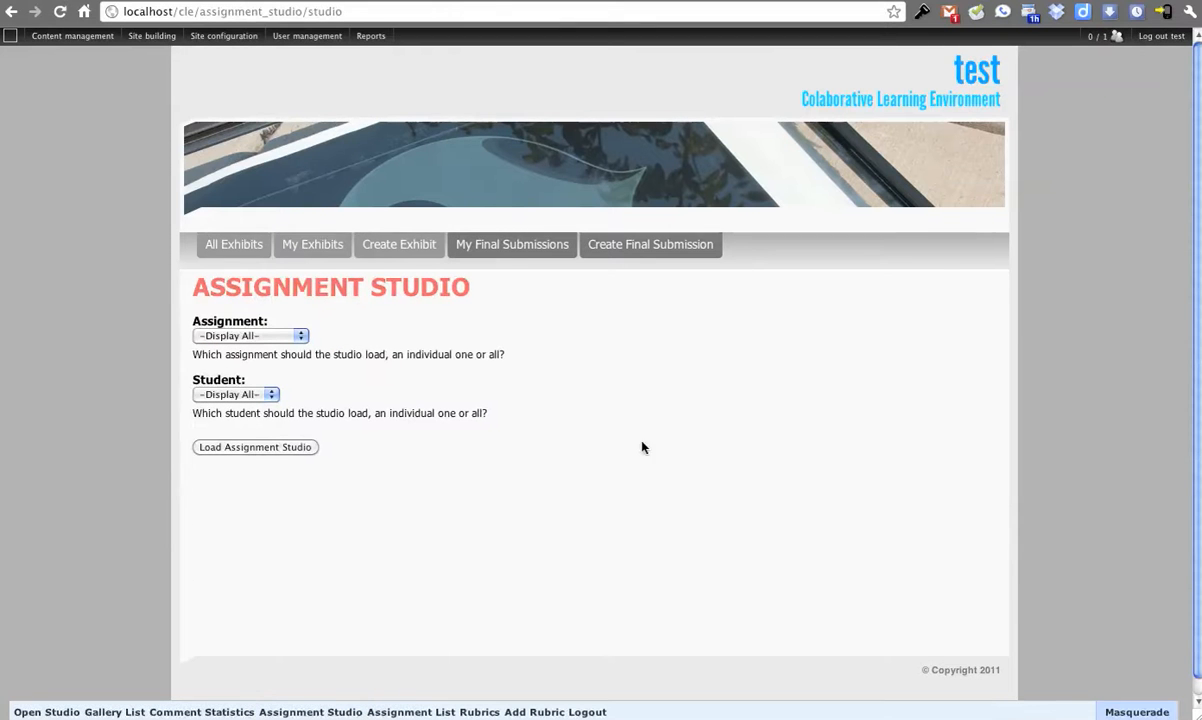
left_click(292, 340)
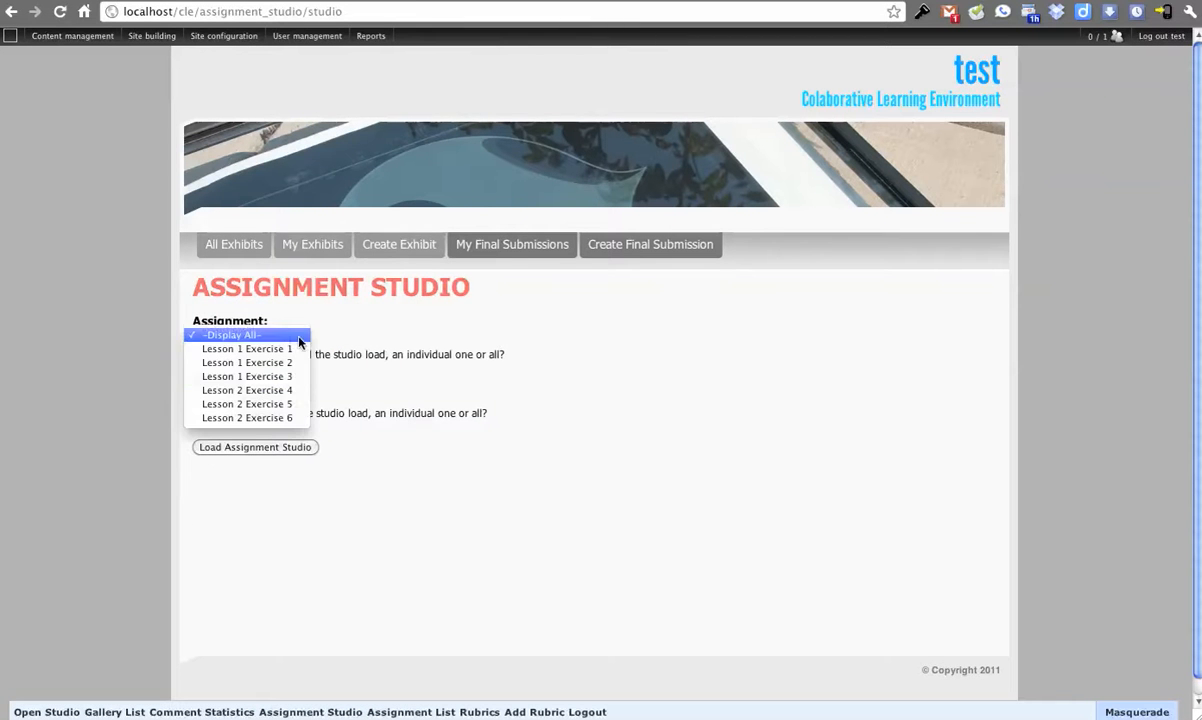
left_click(325, 333)
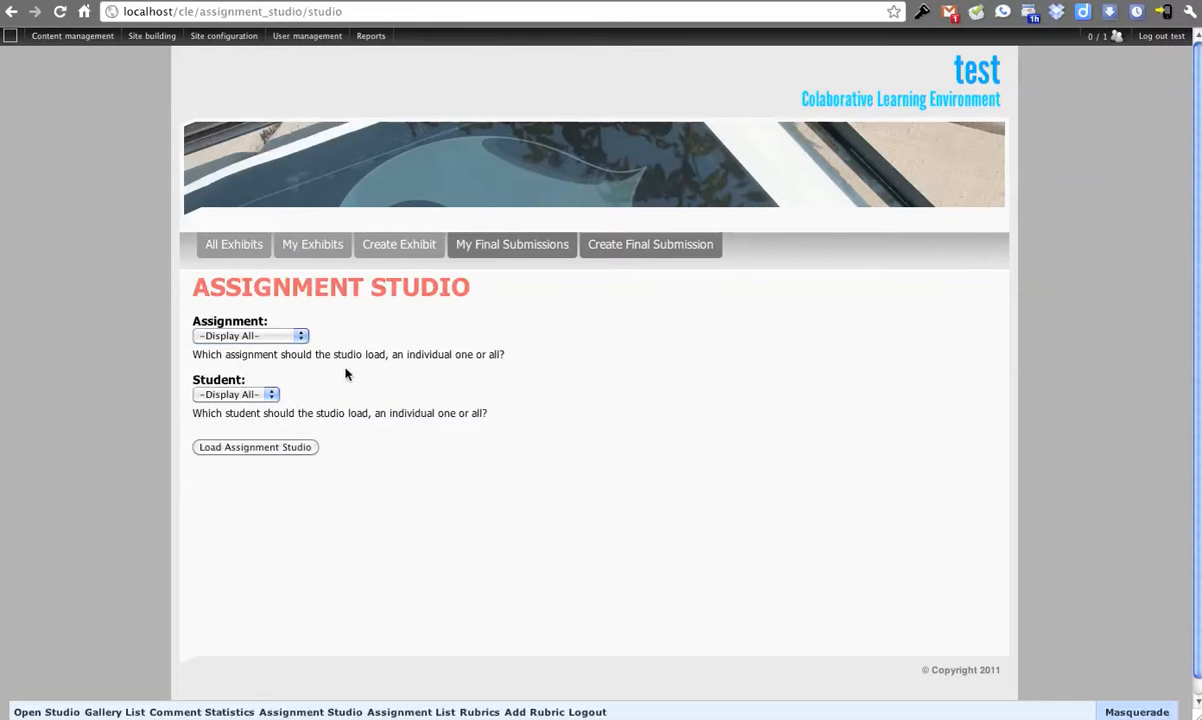
left_click(295, 339)
left_click(485, 340)
left_click(265, 399)
left_click(490, 412)
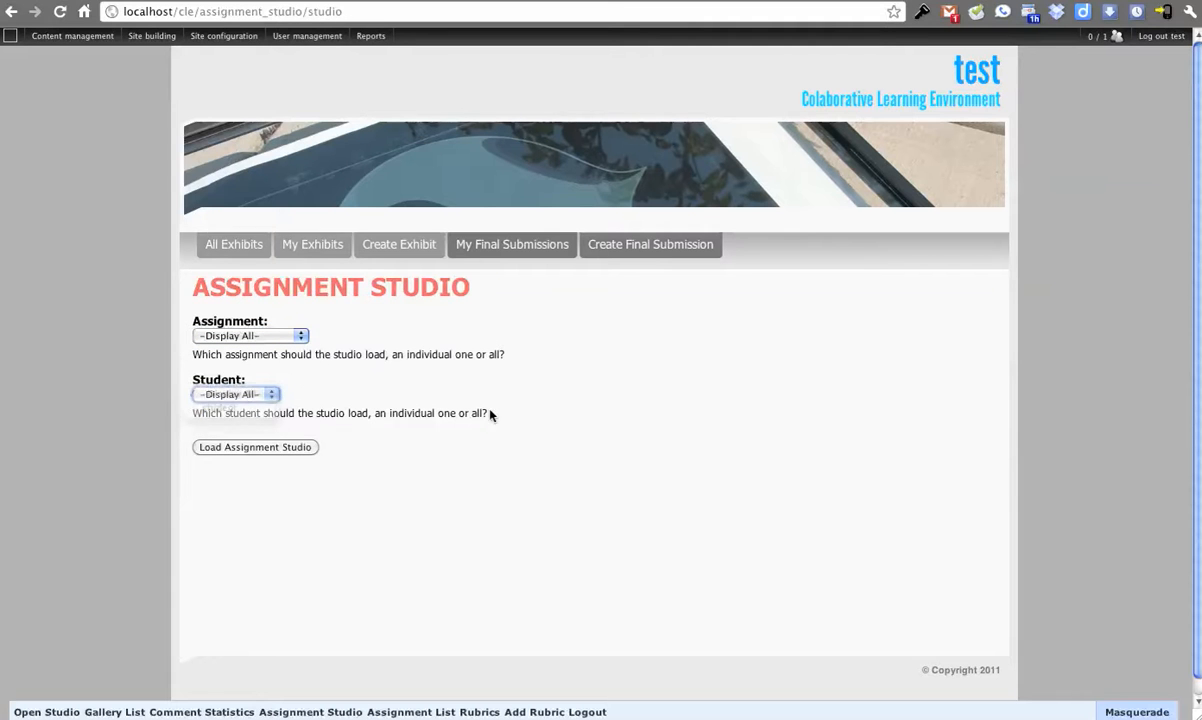
left_click(268, 399)
left_click(373, 376)
left_click(303, 448)
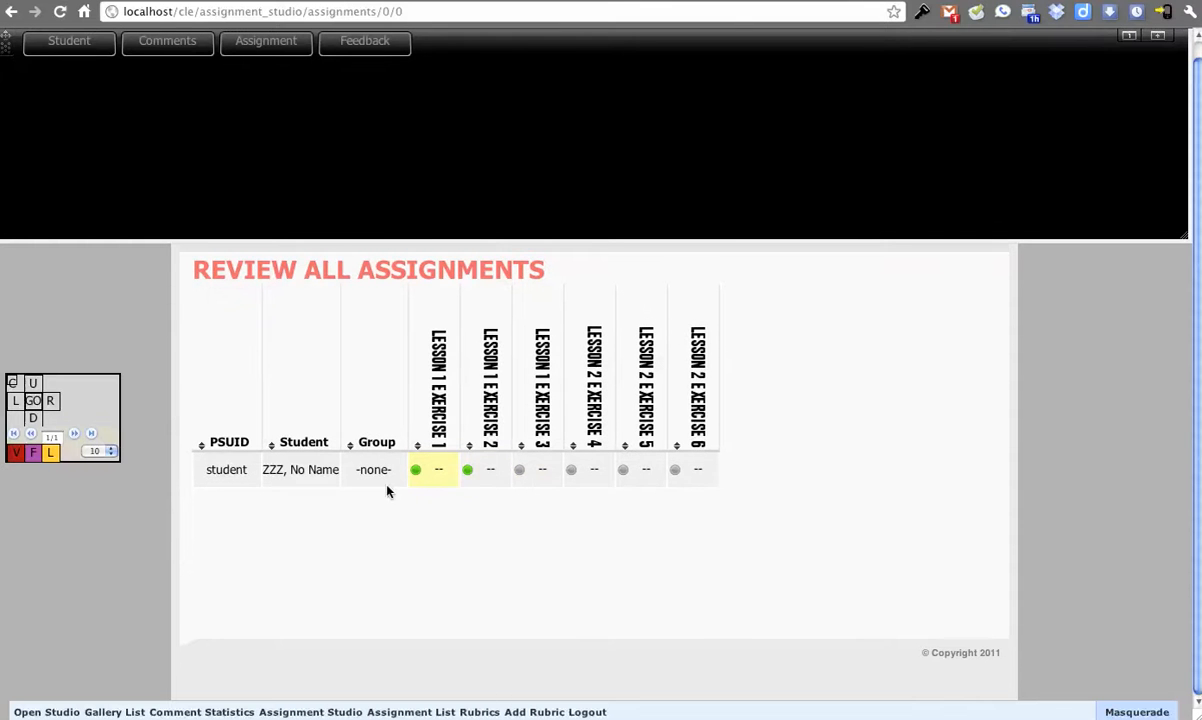
Step: Open the student's Lesson 1 Exercise 1 entry and view its feedback rubric and submitted assignment
left_click(438, 476)
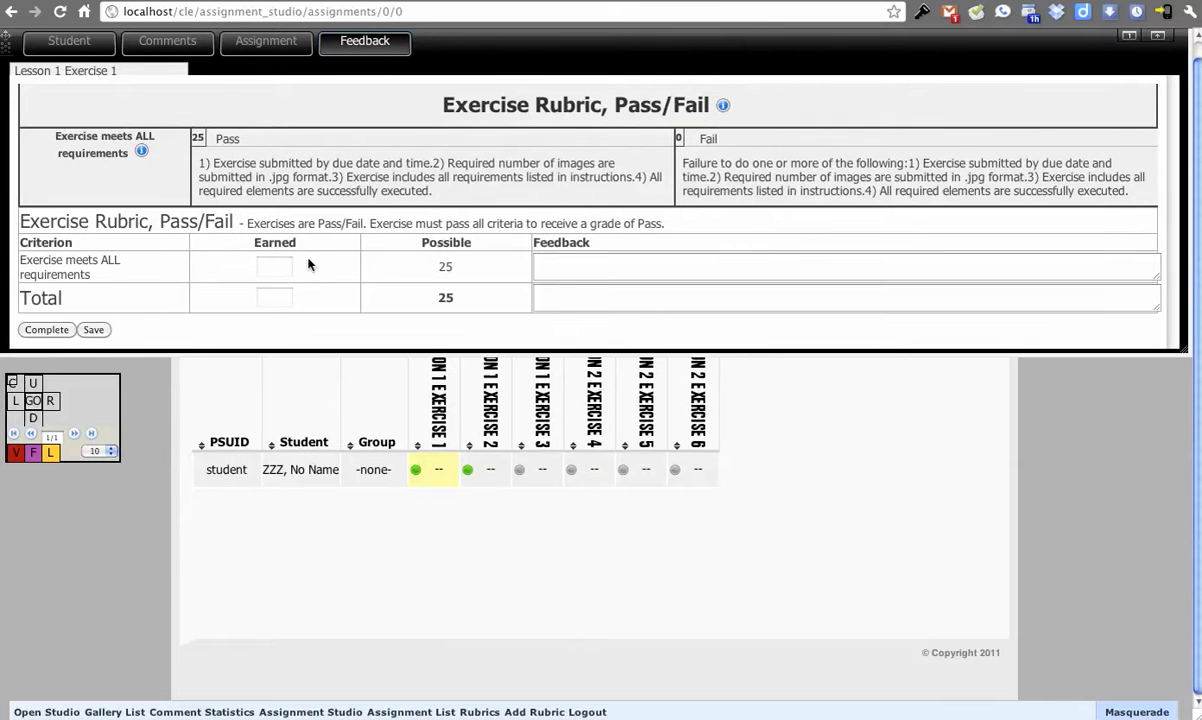
left_click(260, 44)
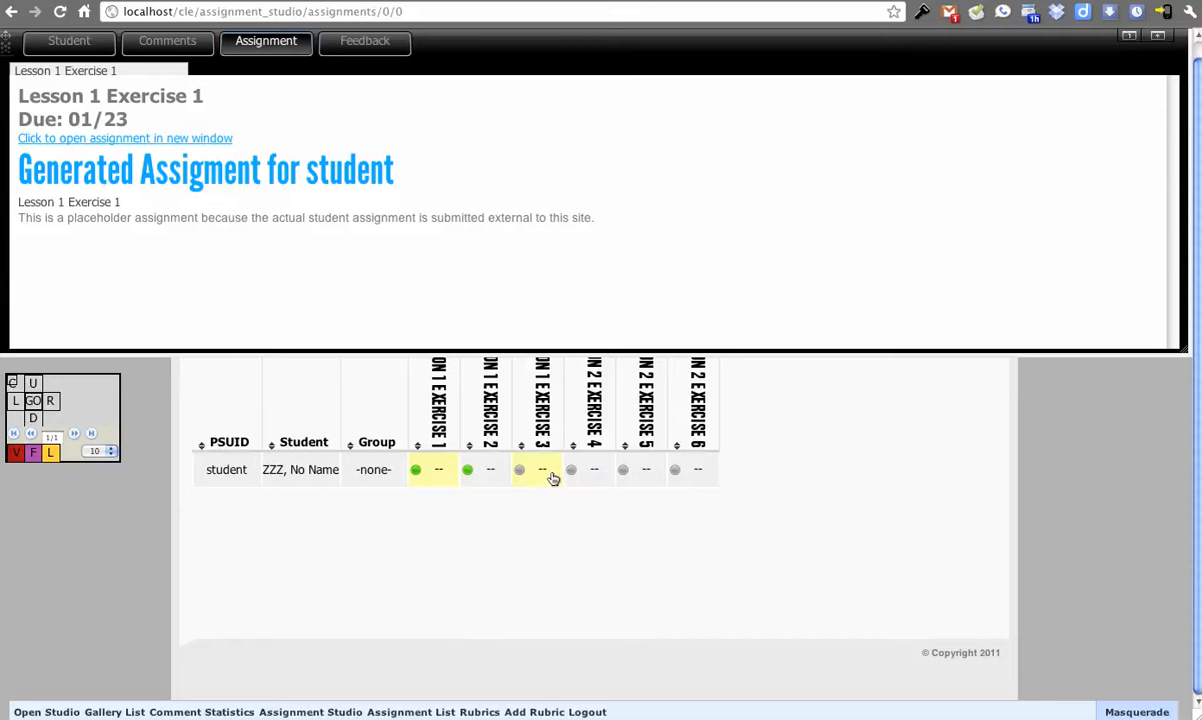
Step: Grade the student's Lesson 1 Exercise 2 as Pass, enter "Assessment" as the total feedback, and mark the grading complete
left_click(473, 485)
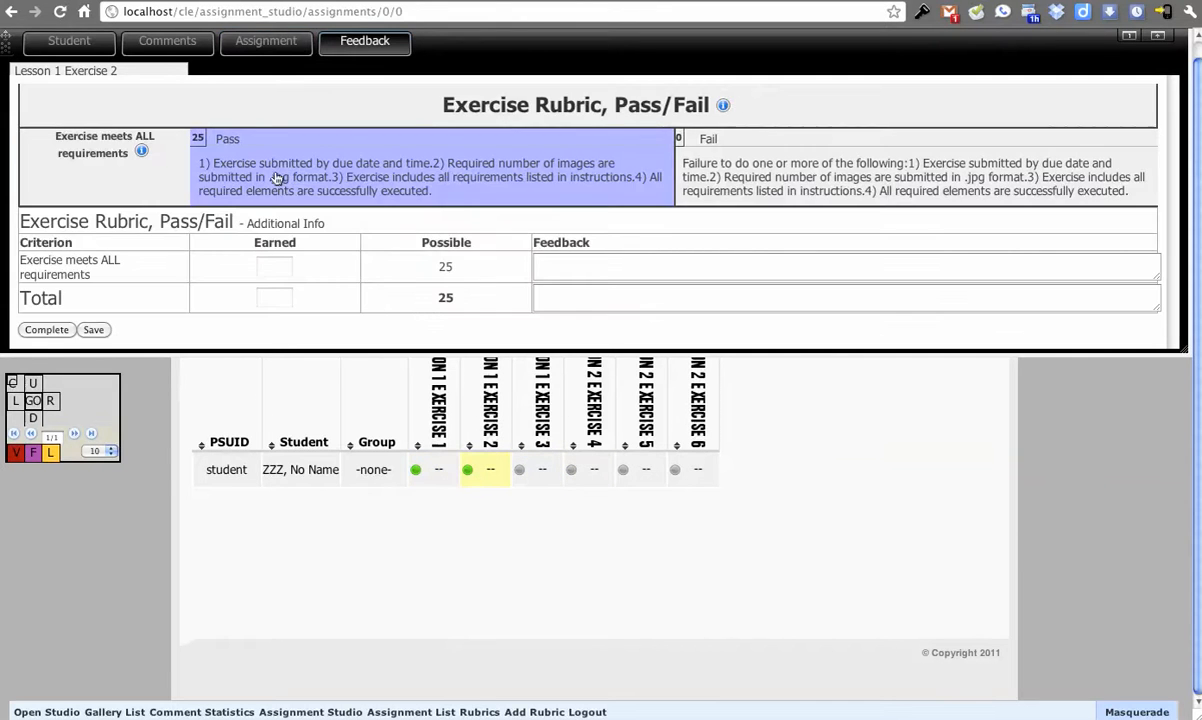
left_click(462, 168)
left_click(590, 315)
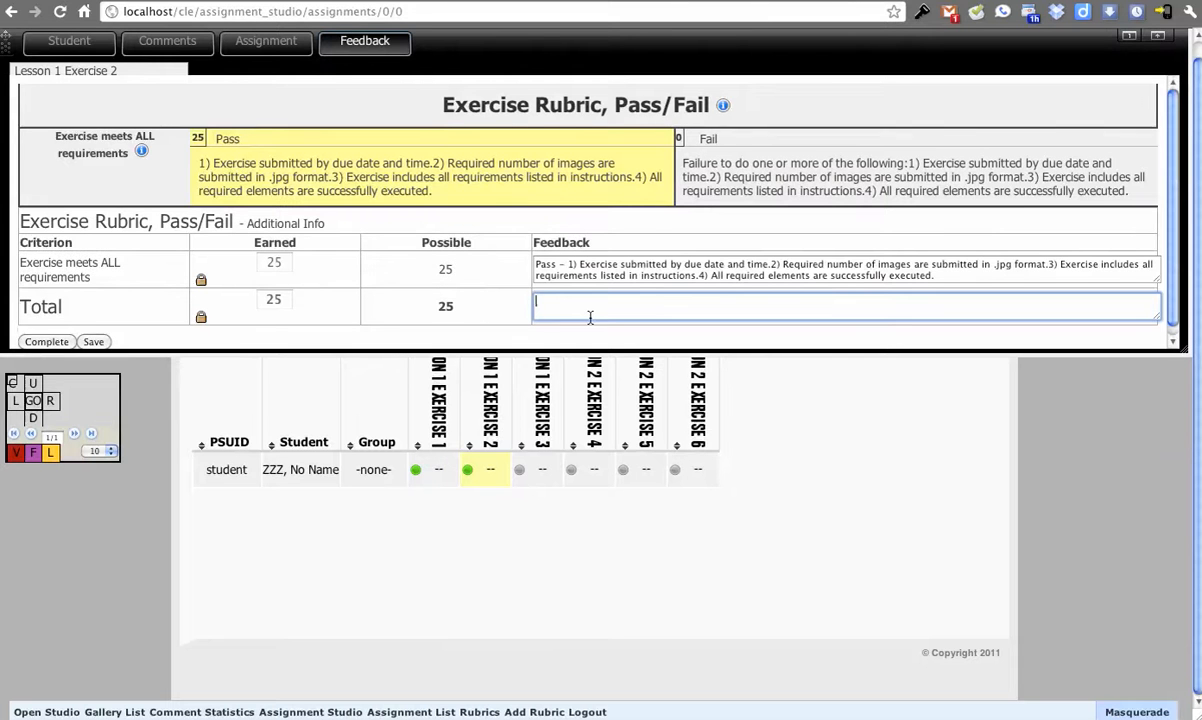
type("Assessment")
left_click(57, 344)
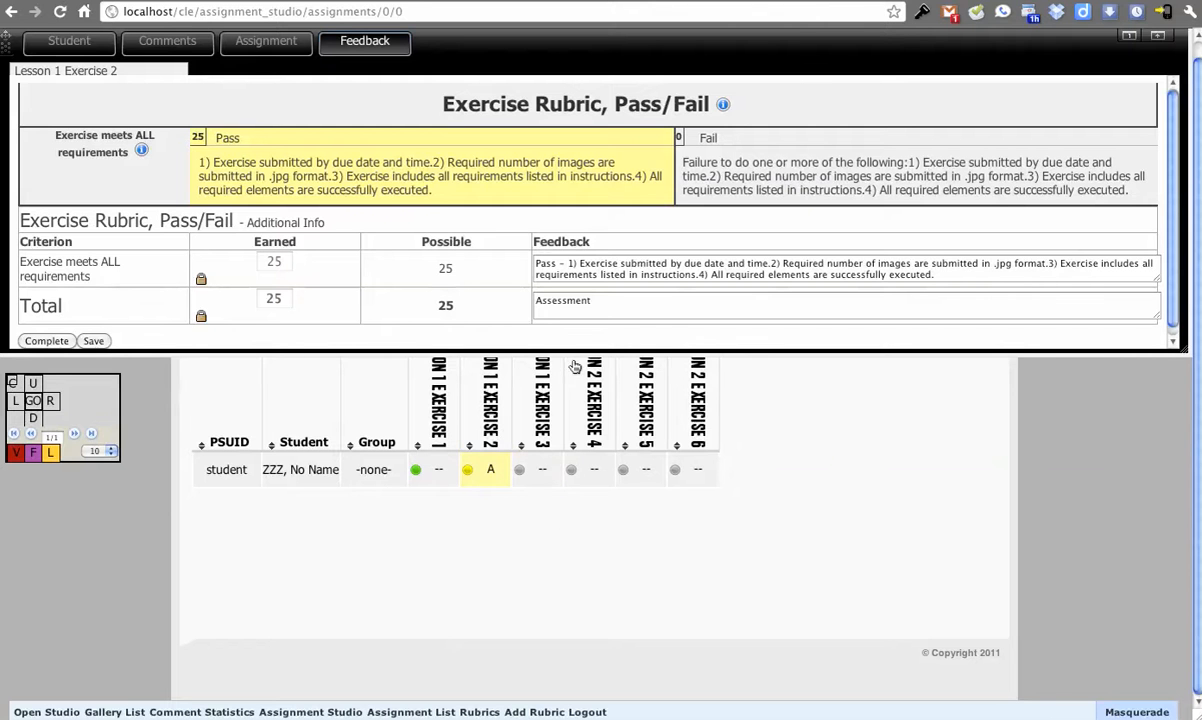
Step: Shorten the review pane and create assignment placeholders for the student's Lesson 1 Exercise 3 and Lesson 2 Exercise 4
left_click_drag(577, 352, 570, 266)
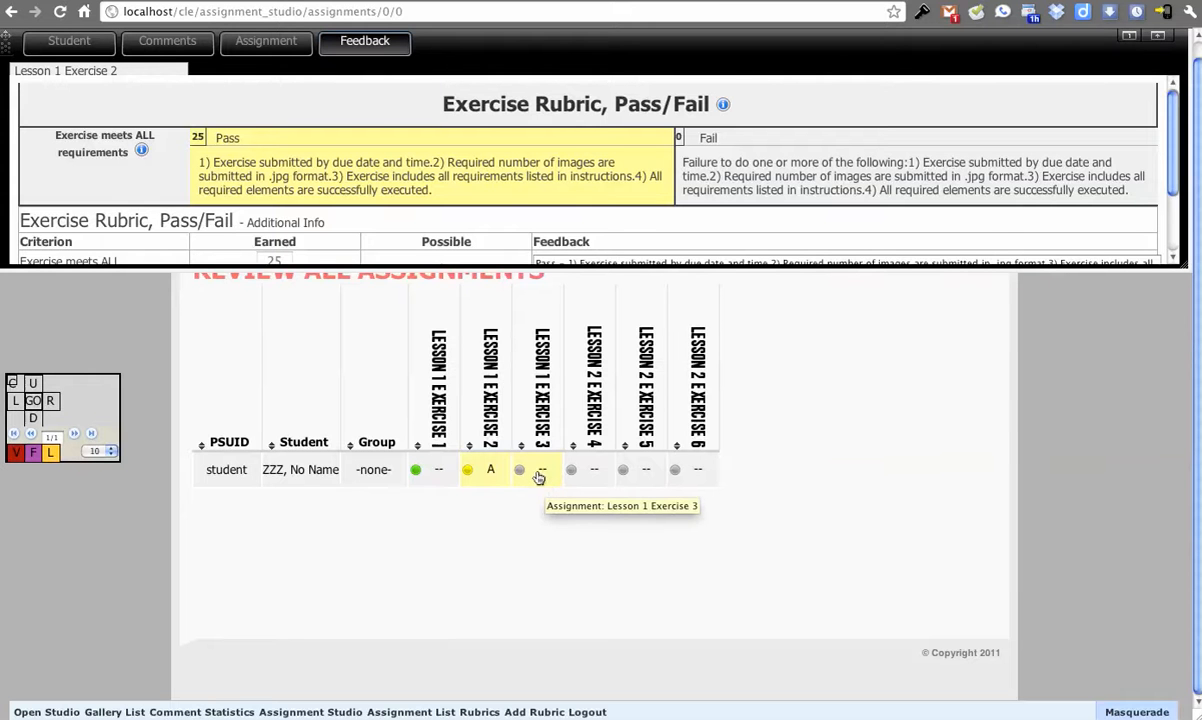
left_click(538, 478)
left_click_drag(722, 243, 950, 247)
left_click(950, 248)
left_click_drag(712, 260, 826, 272)
left_click(840, 273)
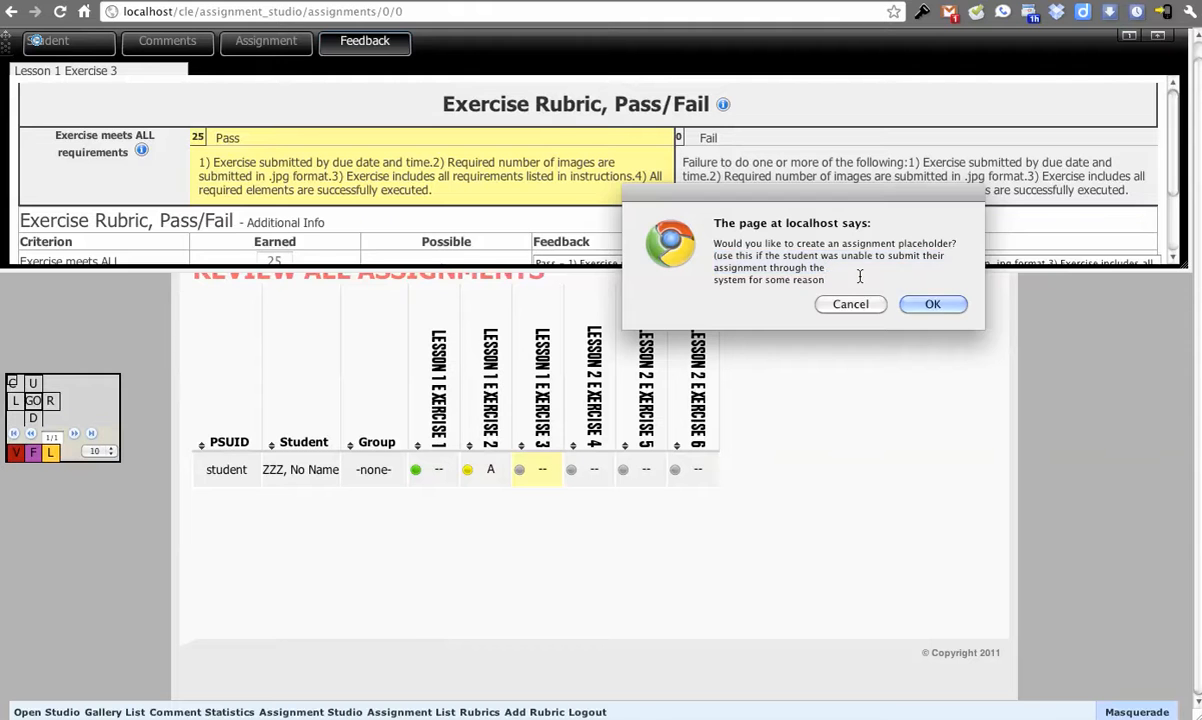
left_click(932, 305)
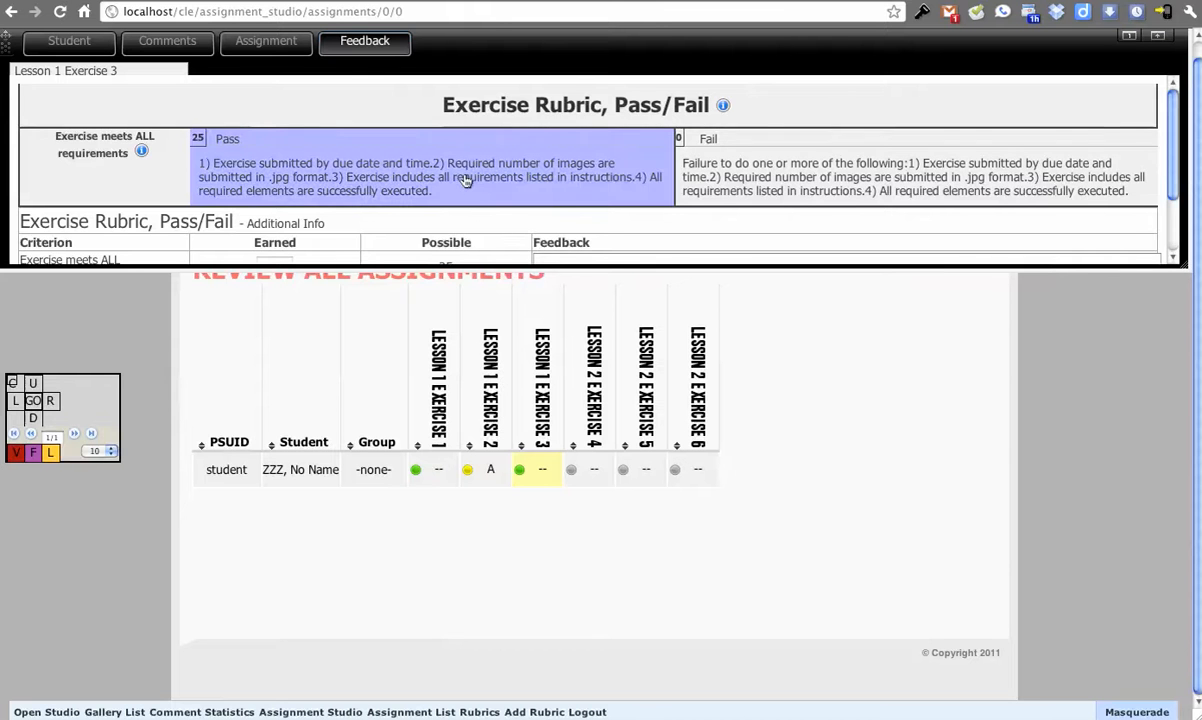
left_click(595, 472)
left_click(920, 304)
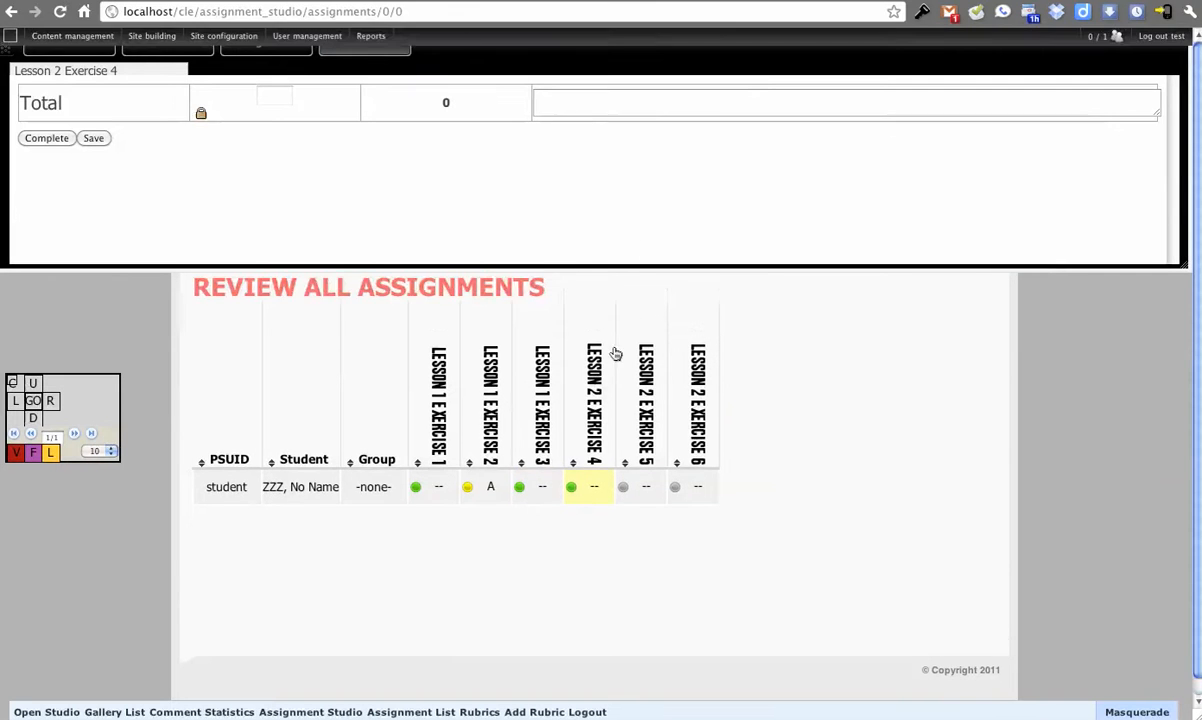
Step: Create an assignment placeholder for the student's Lesson 2 Exercise 5 and look through its Assignment Rubric
left_click(638, 474)
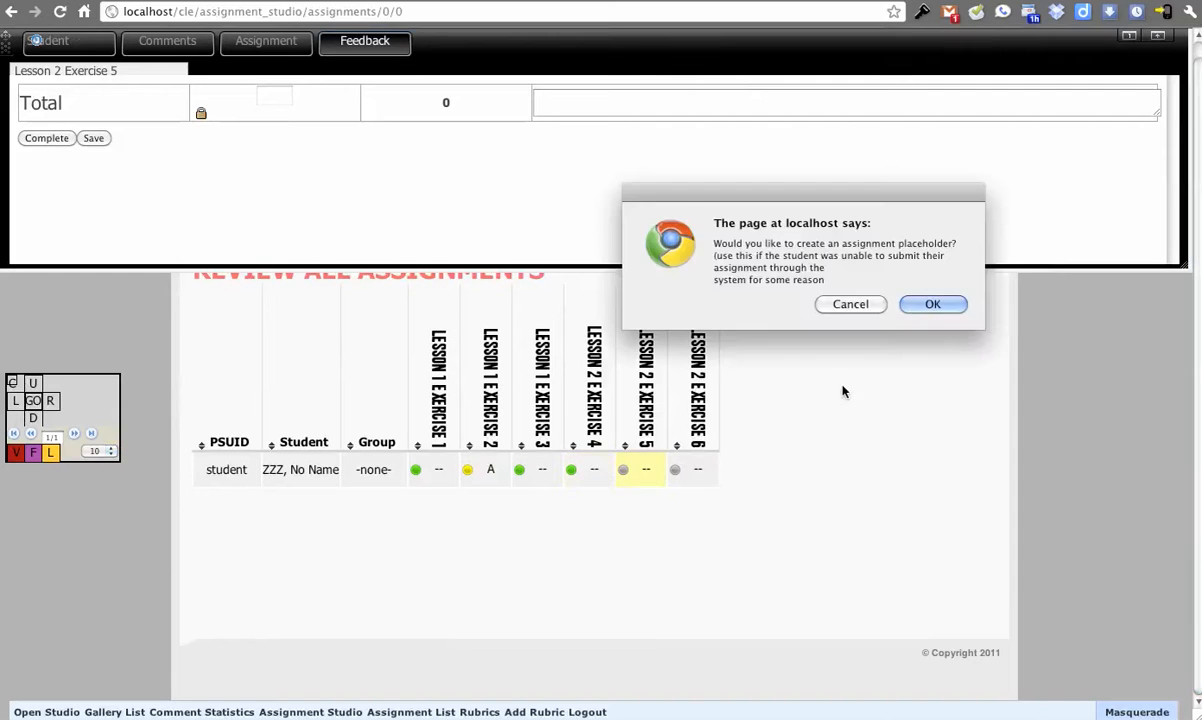
left_click(925, 302)
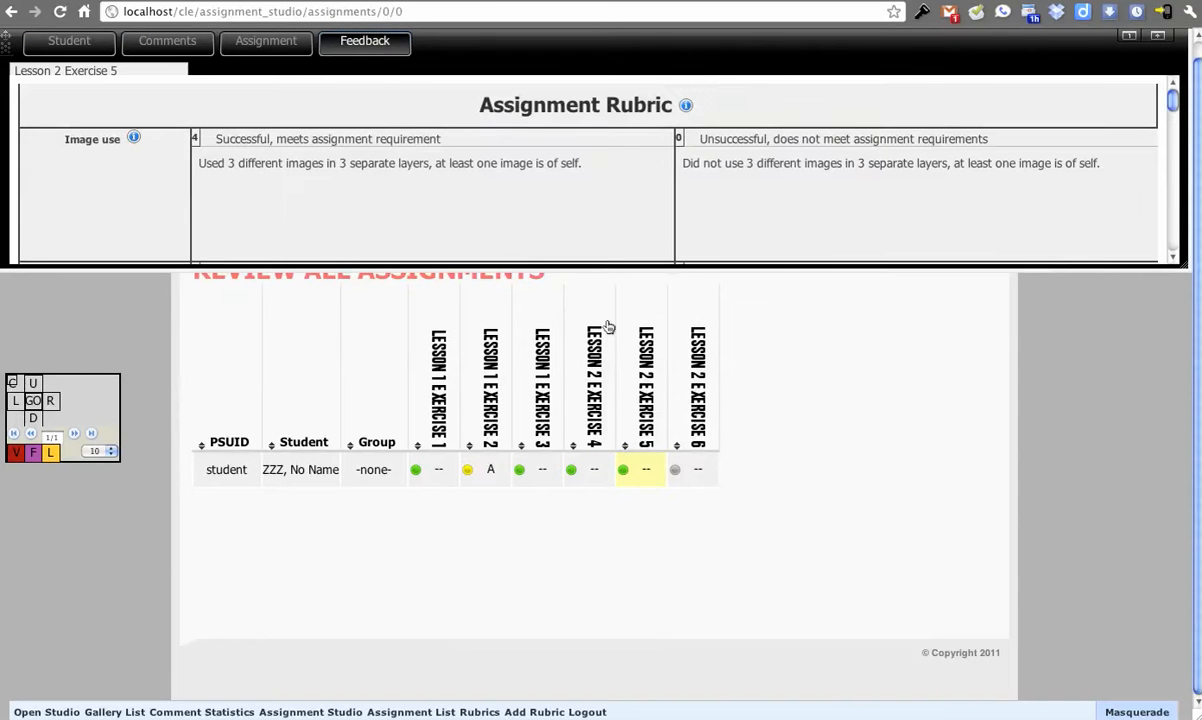
left_click(581, 200)
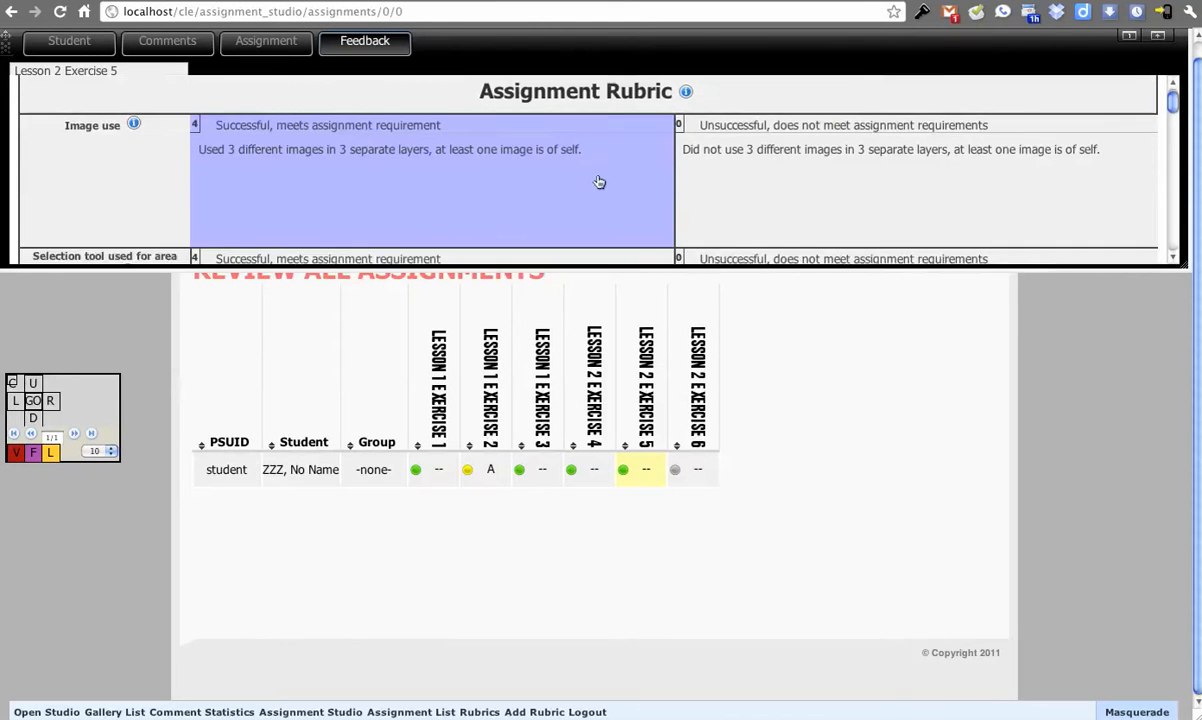
left_click(593, 182)
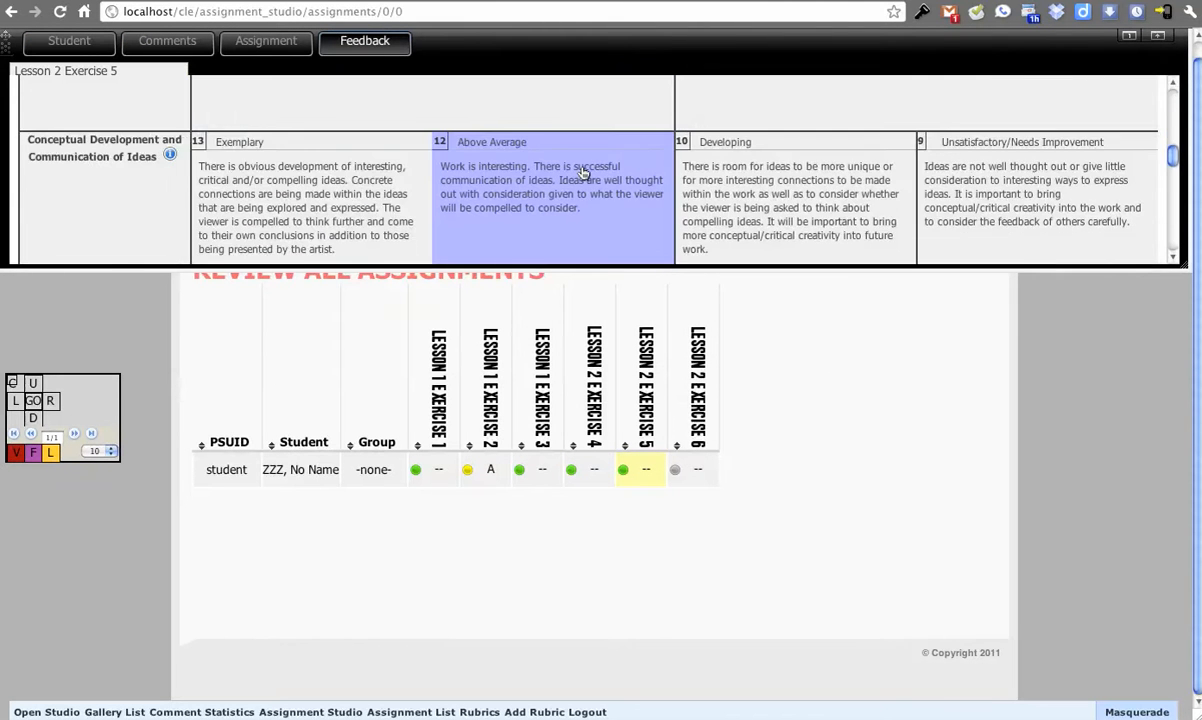
scroll(583, 173, "down", 10)
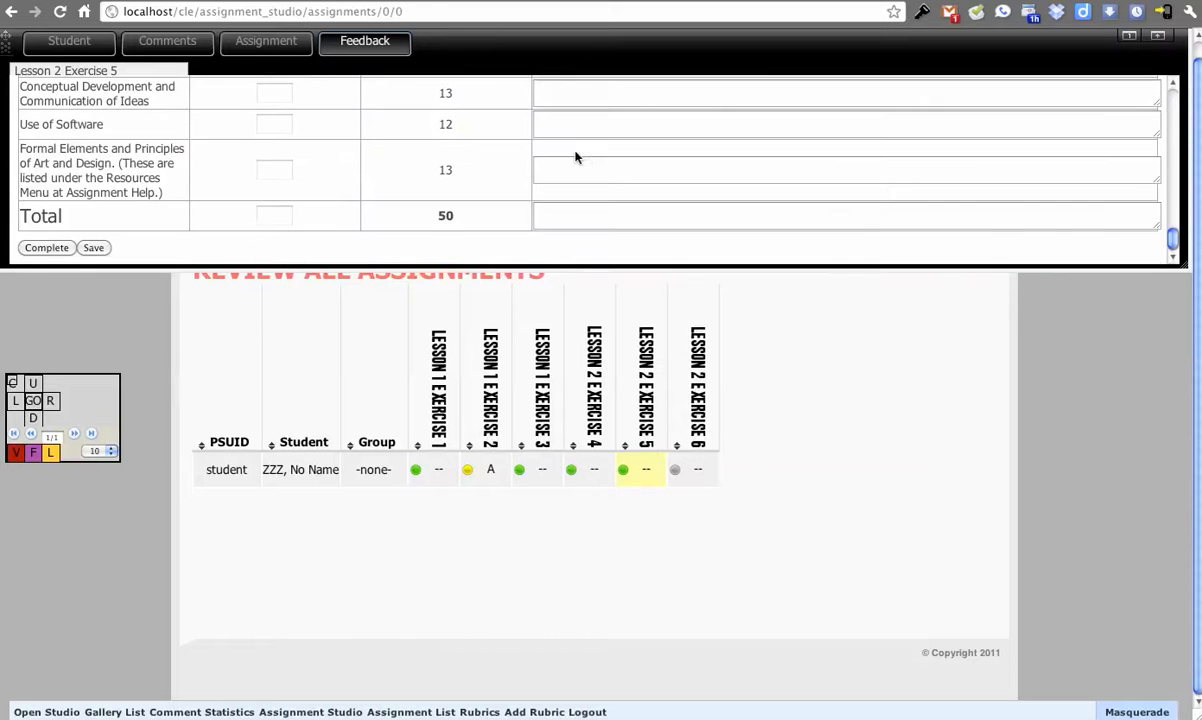
Step: Create an assignment placeholder for the student's Lesson 2 Exercise 6 and look through its Assignment 1 rubric
left_click(696, 475)
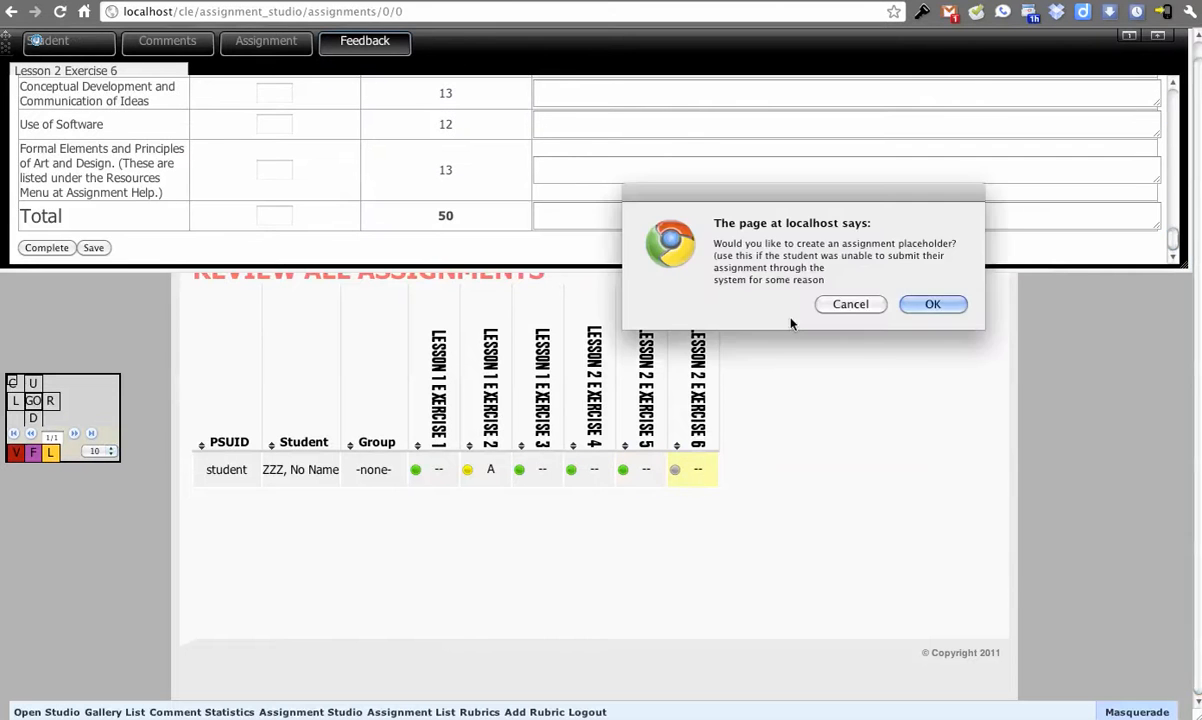
left_click(932, 305)
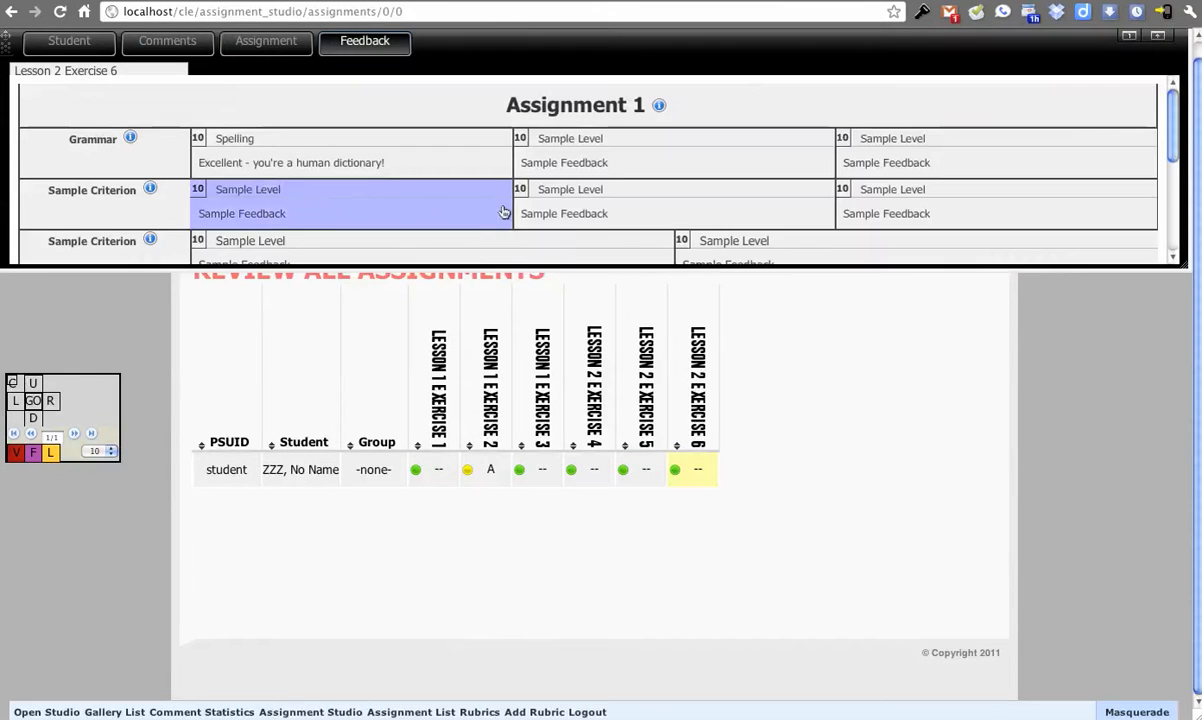
scroll(358, 150, "down", 3)
scroll(419, 192, "down", 1)
scroll(419, 190, "up", 5)
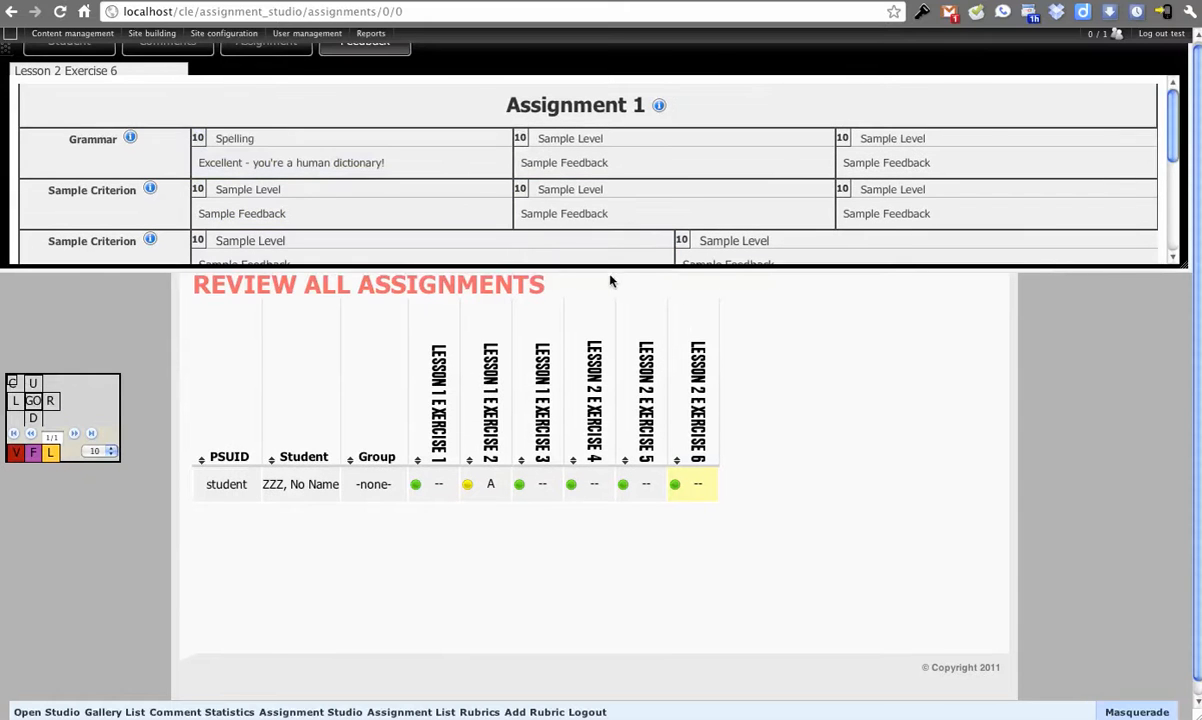
mouse_move(224, 33)
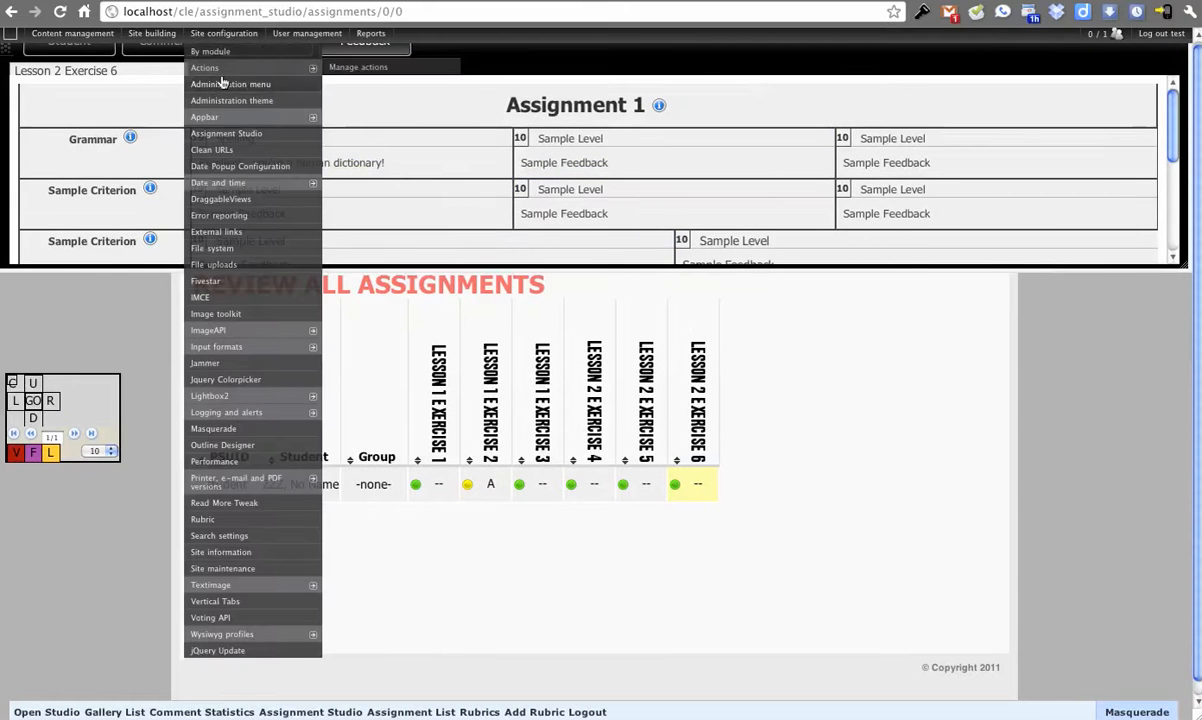
scroll(220, 196, "down", 5)
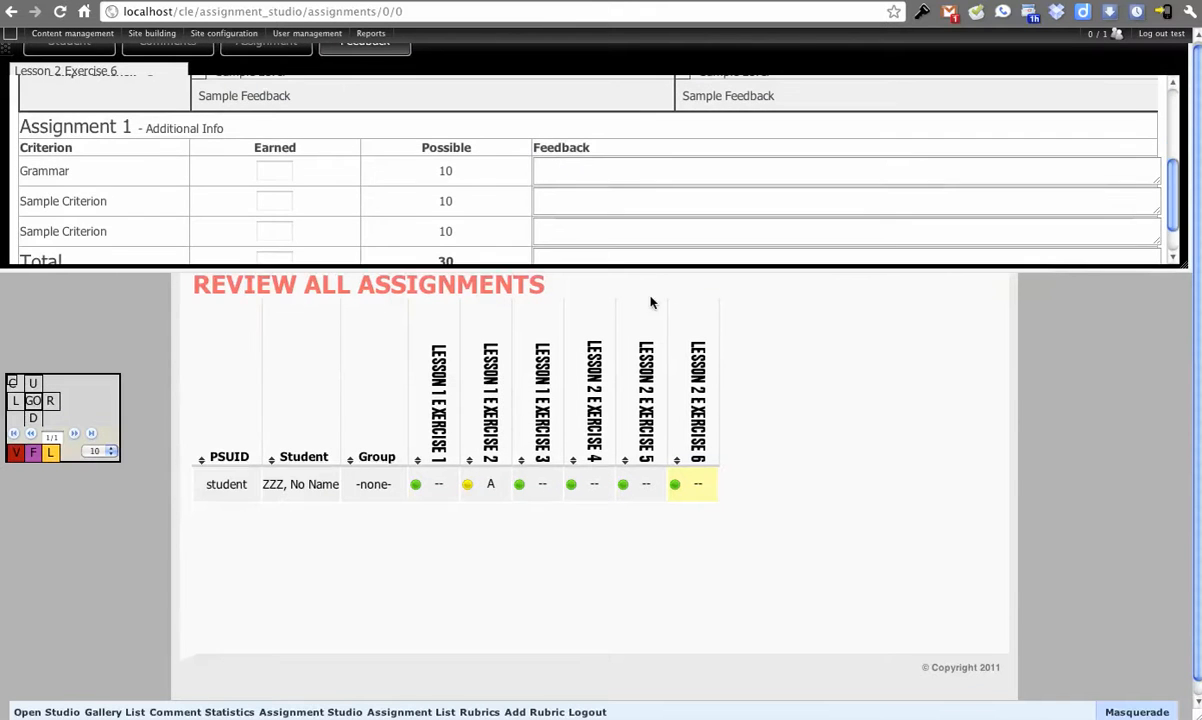
Step: View the comments received for Lesson 2 Exercise 6 and the student's history and contact details
left_click(155, 52)
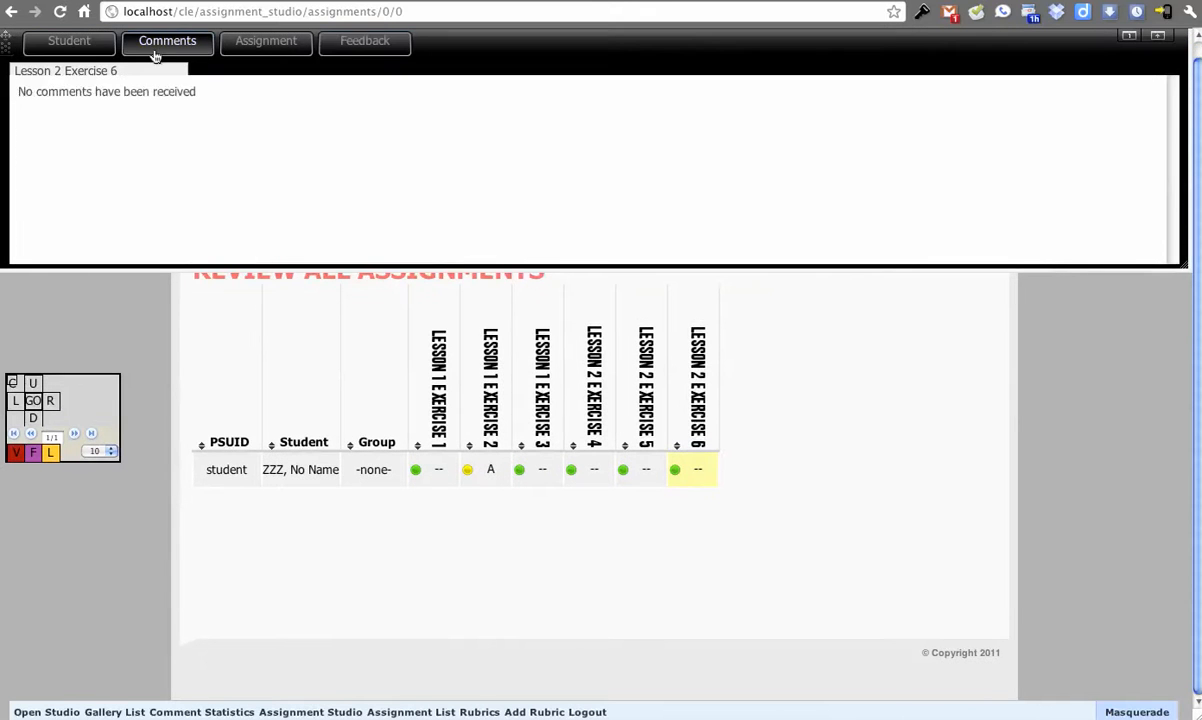
left_click(84, 56)
left_click_drag(22, 104, 134, 177)
left_click(140, 196)
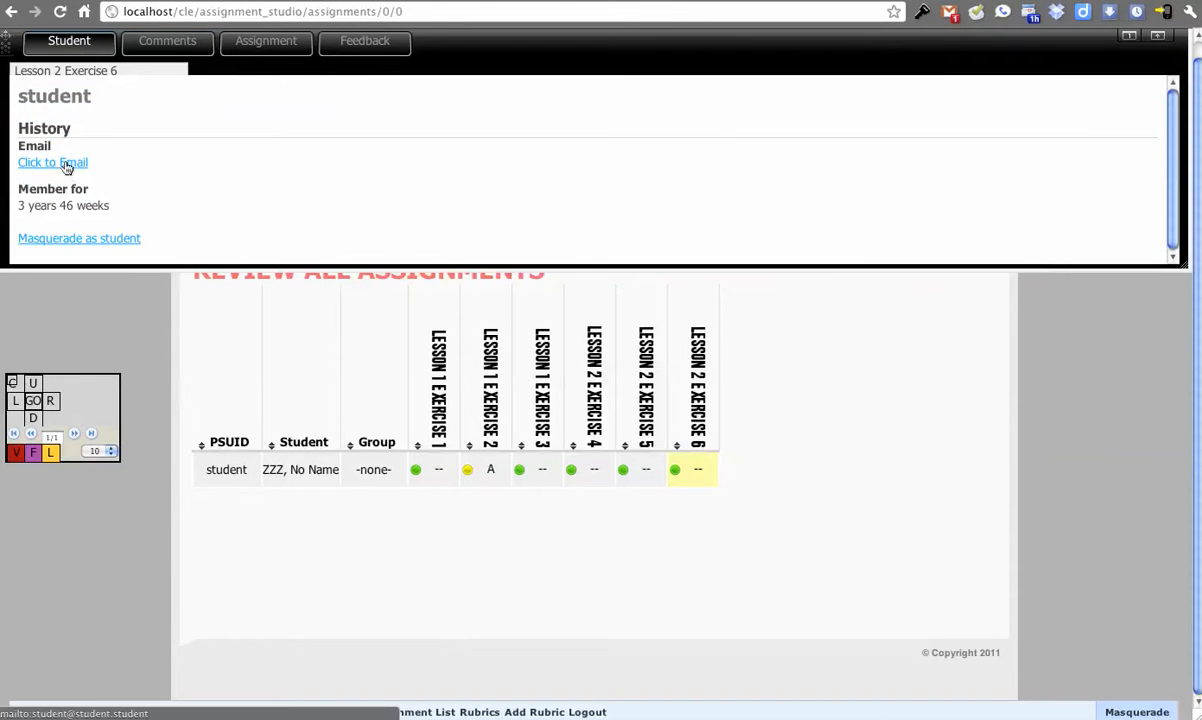
left_click_drag(44, 65, 168, 224)
left_click(110, 161)
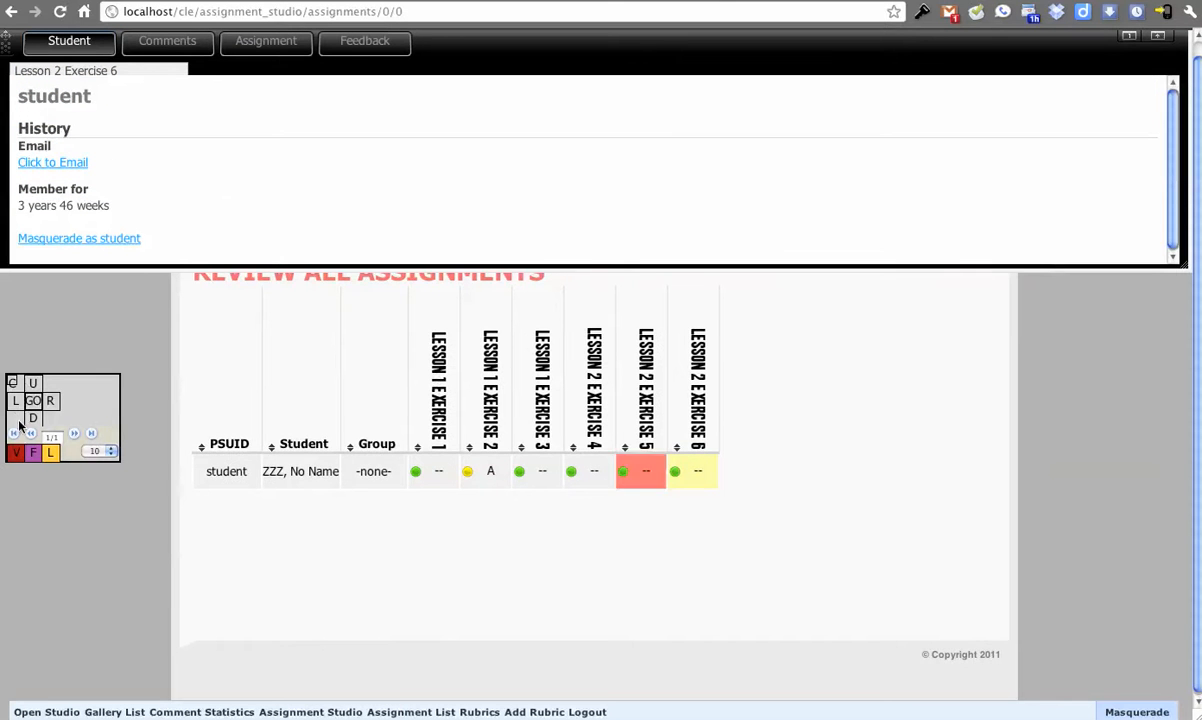
Step: Show the grid's filter options and reopen the feedback for the student's Lesson 1 Exercise 2
mouse_move(47, 456)
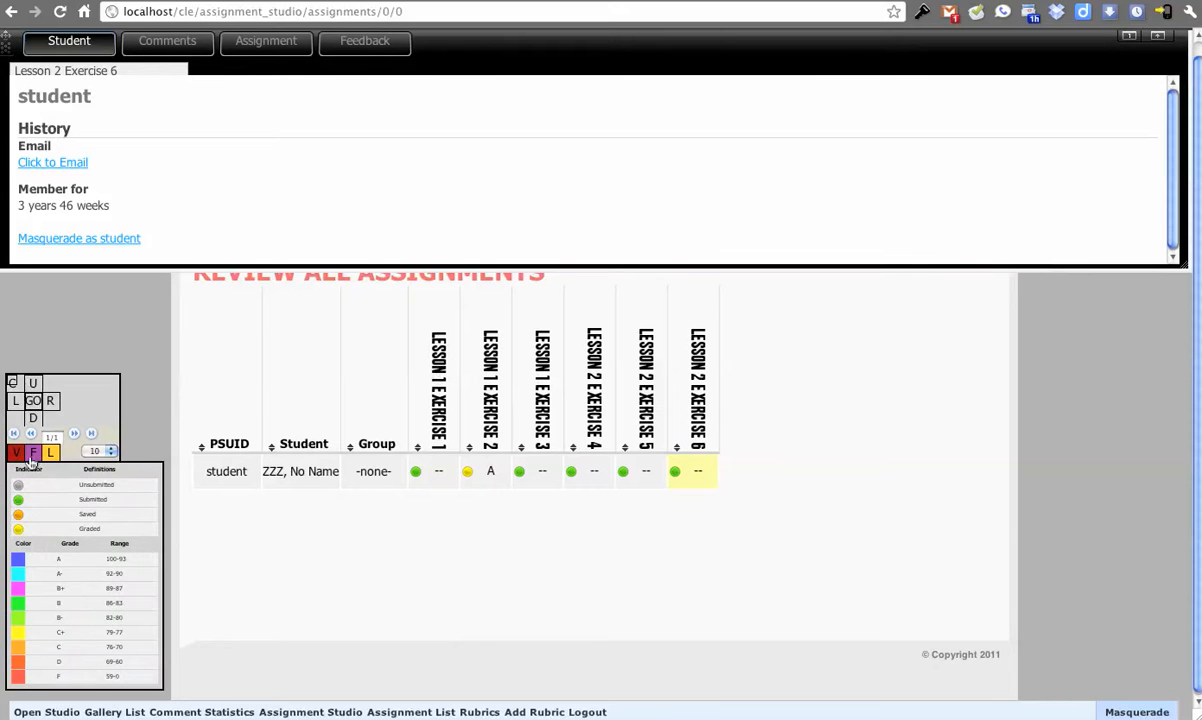
left_click(36, 456)
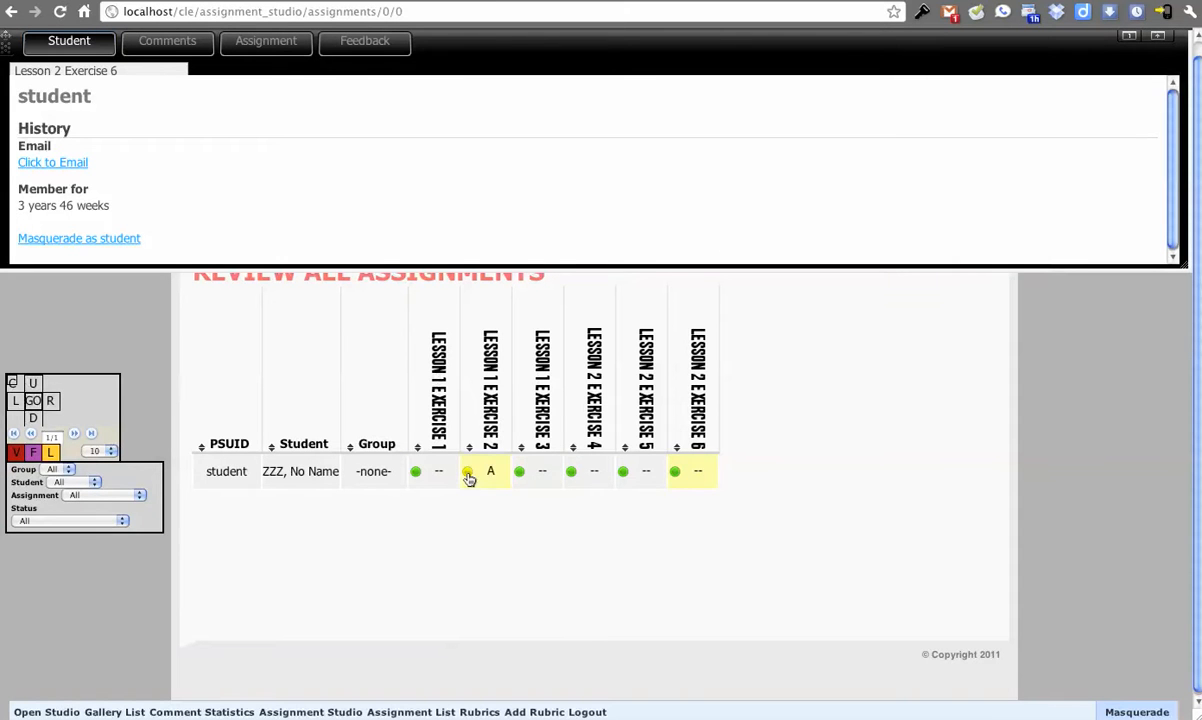
left_click(491, 476)
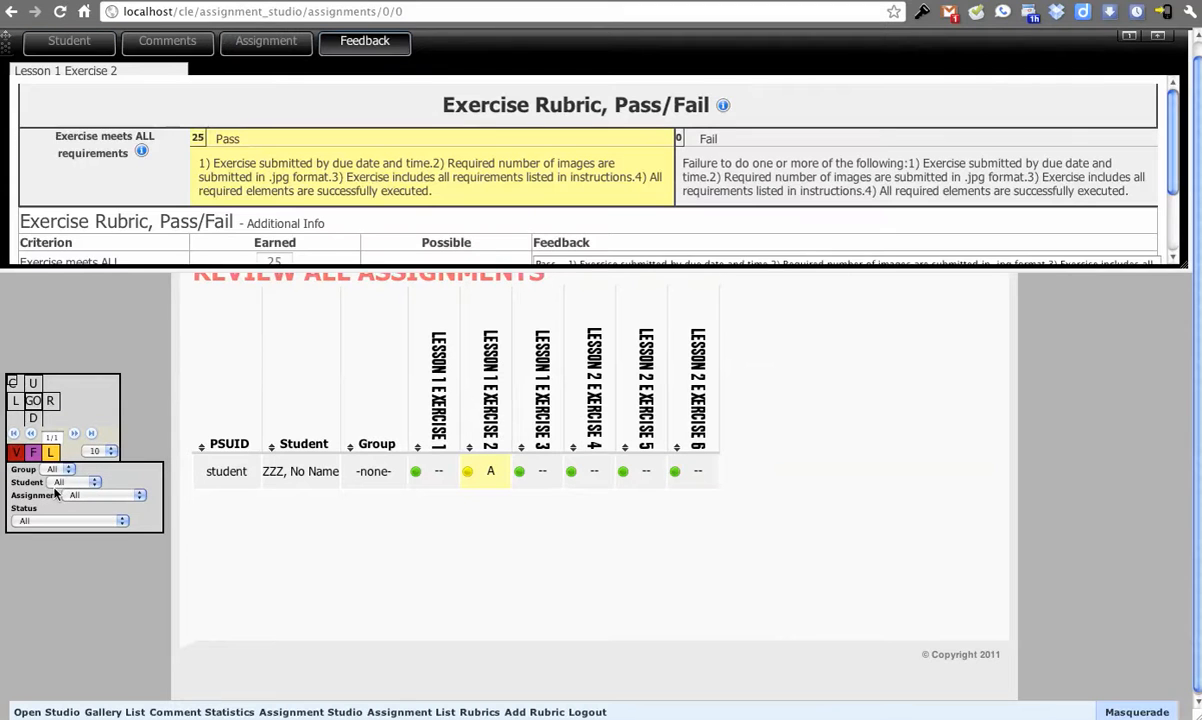
Step: Filter the grid to the assignment "2 Lesson 1 Exe" and to the single listed student
left_click(74, 498)
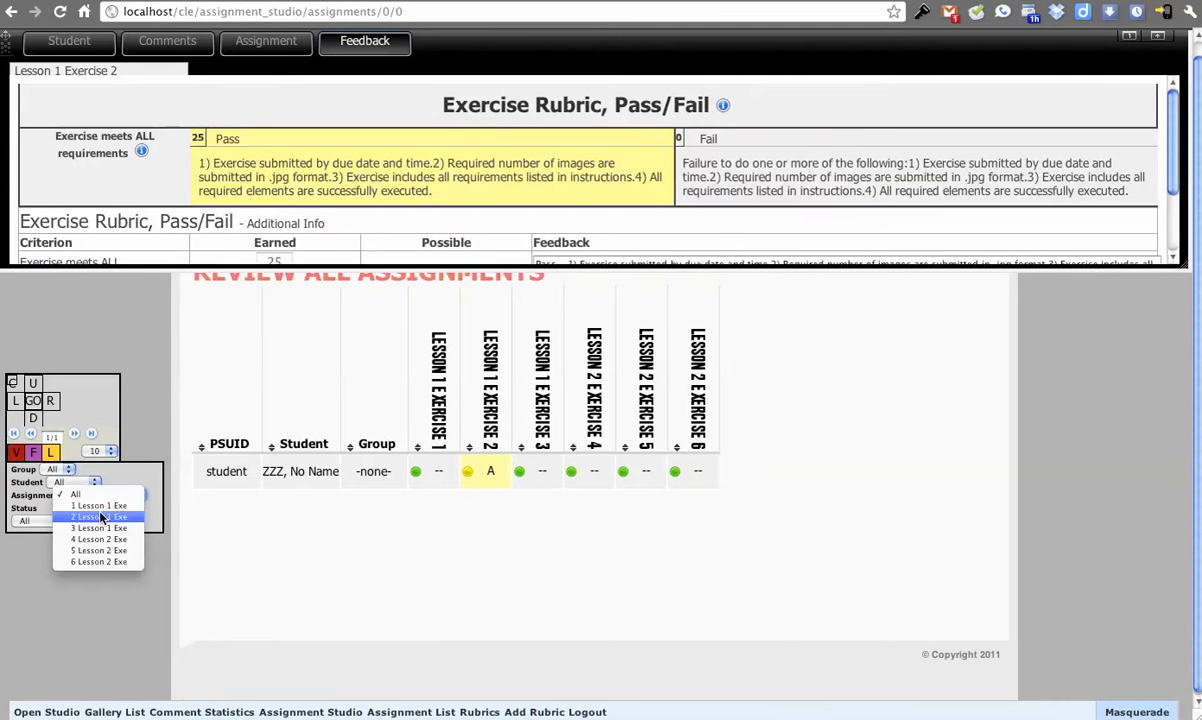
left_click(101, 518)
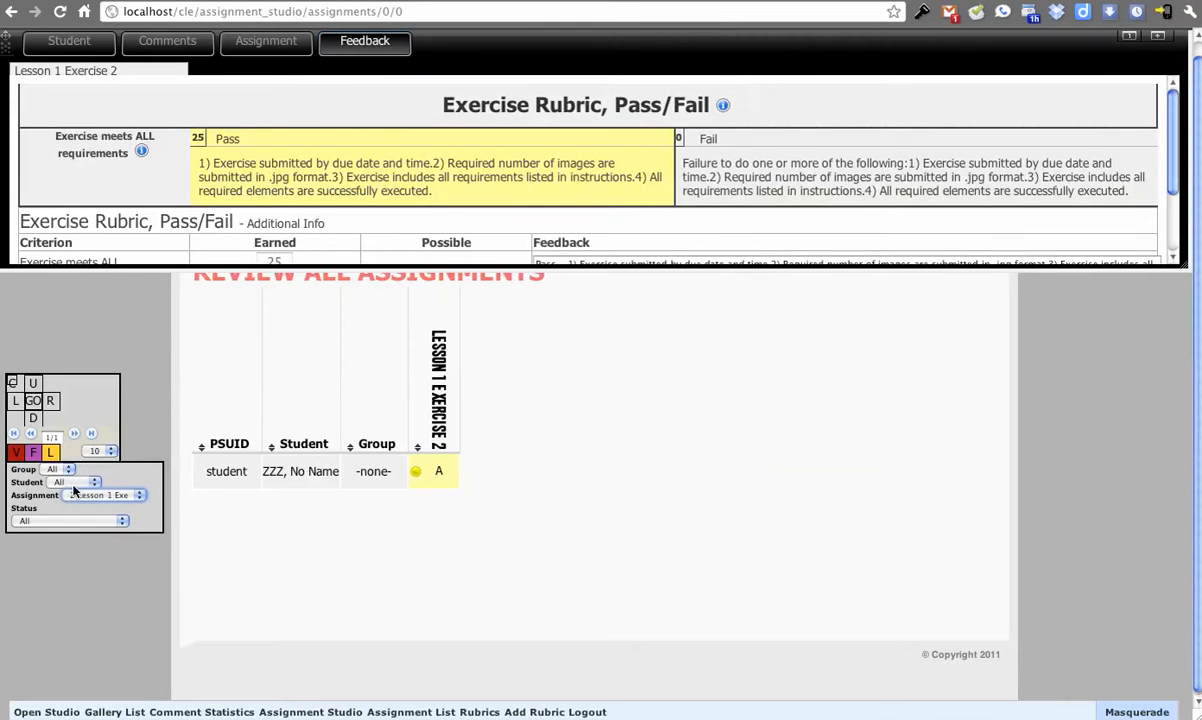
left_click(72, 483)
left_click(74, 492)
Step: Try the Submitted and Saved status filters, and set the status filter to Graded (student visible)
left_click(75, 521)
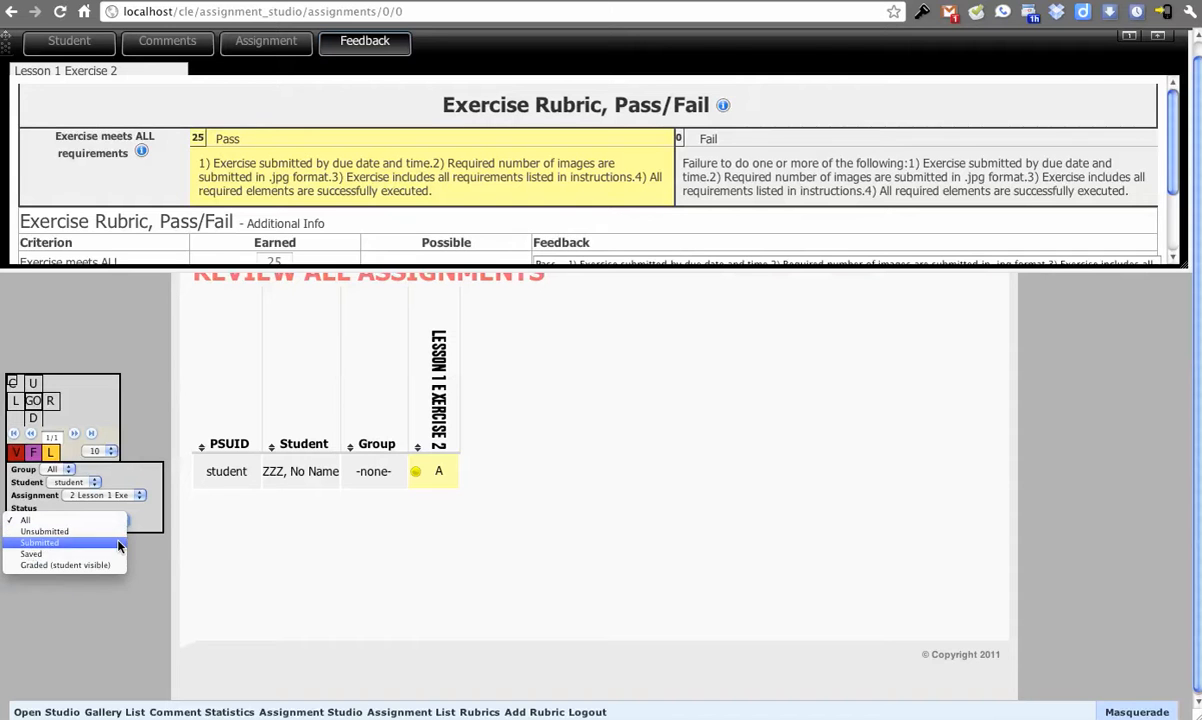
left_click(100, 543)
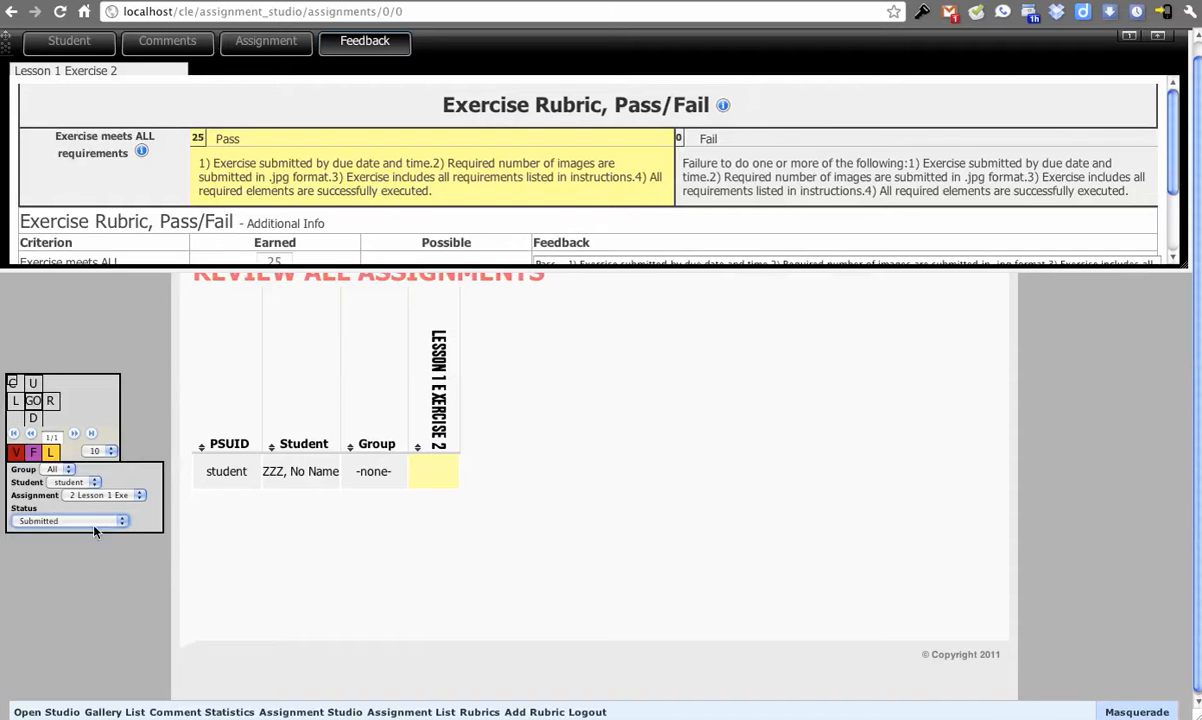
left_click(95, 522)
left_click(95, 531)
left_click(91, 525)
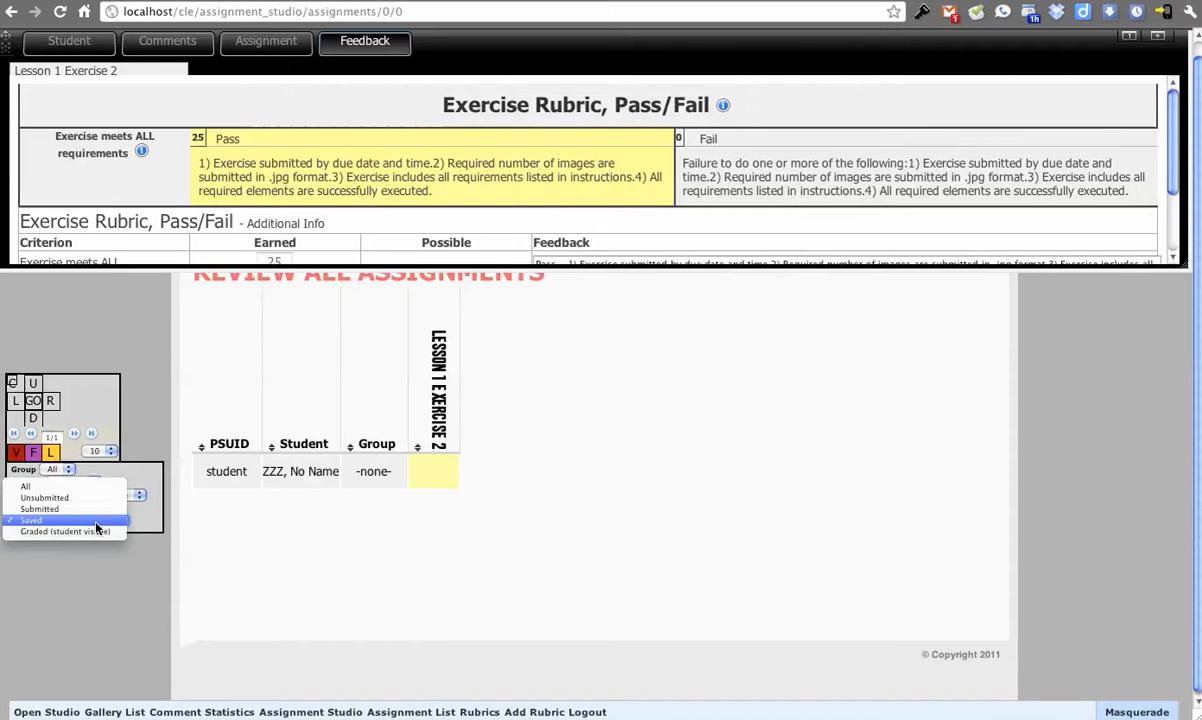
left_click(93, 533)
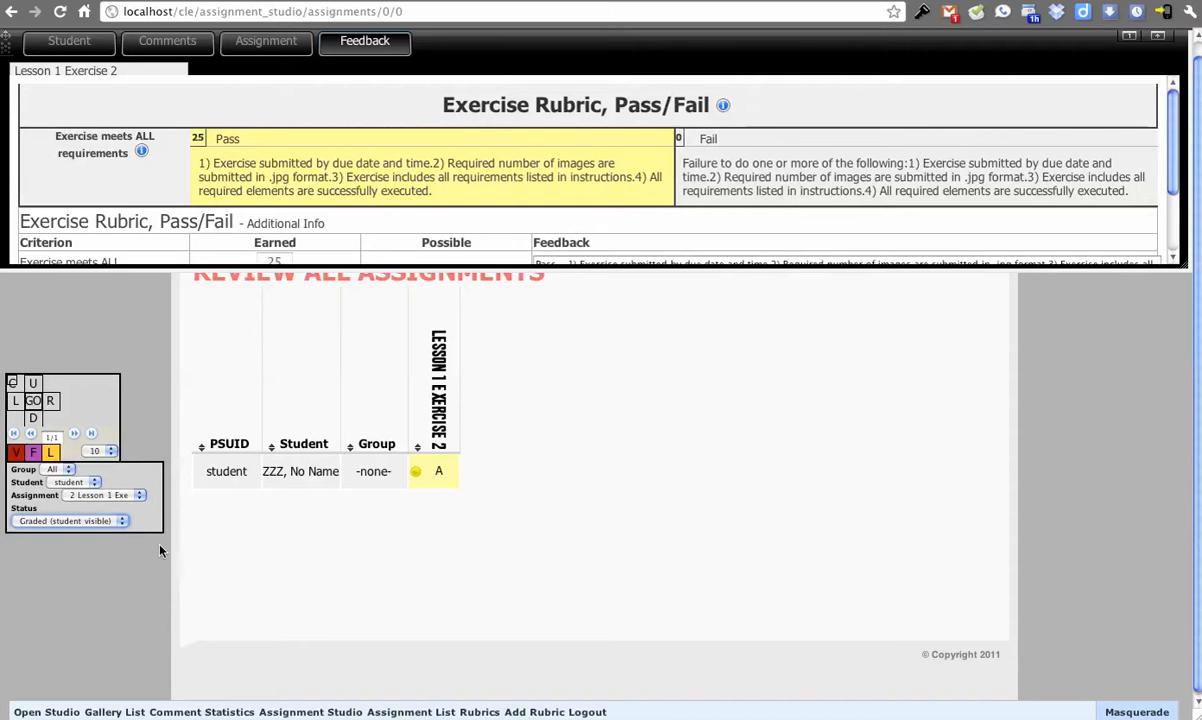
Step: Set the grid to show grades as Point Value, with the color option Show letter grade value
left_click(17, 454)
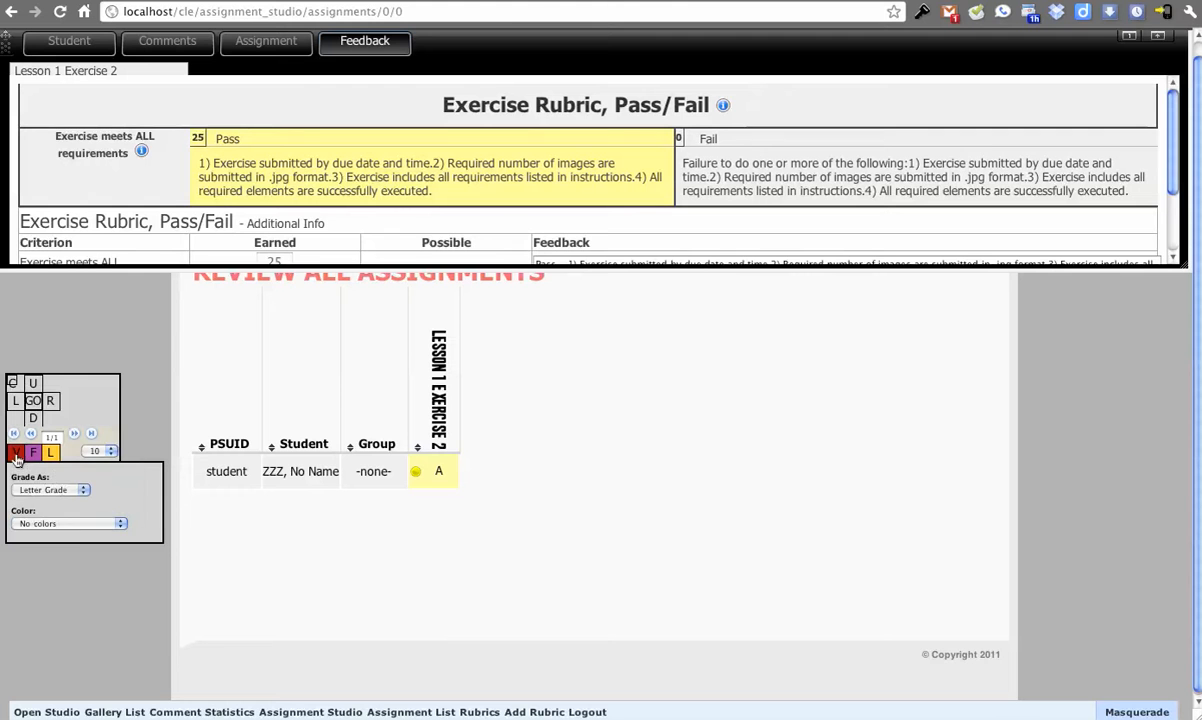
left_click(66, 491)
left_click(45, 501)
left_click(45, 490)
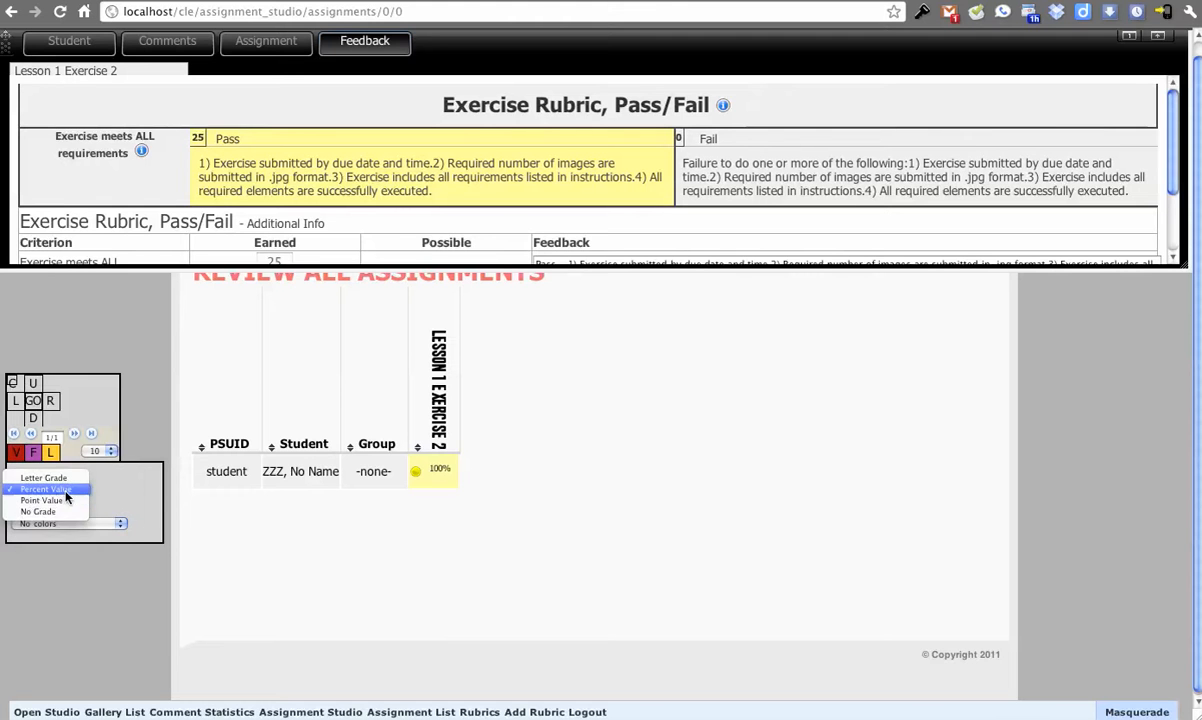
left_click(64, 501)
left_click(86, 524)
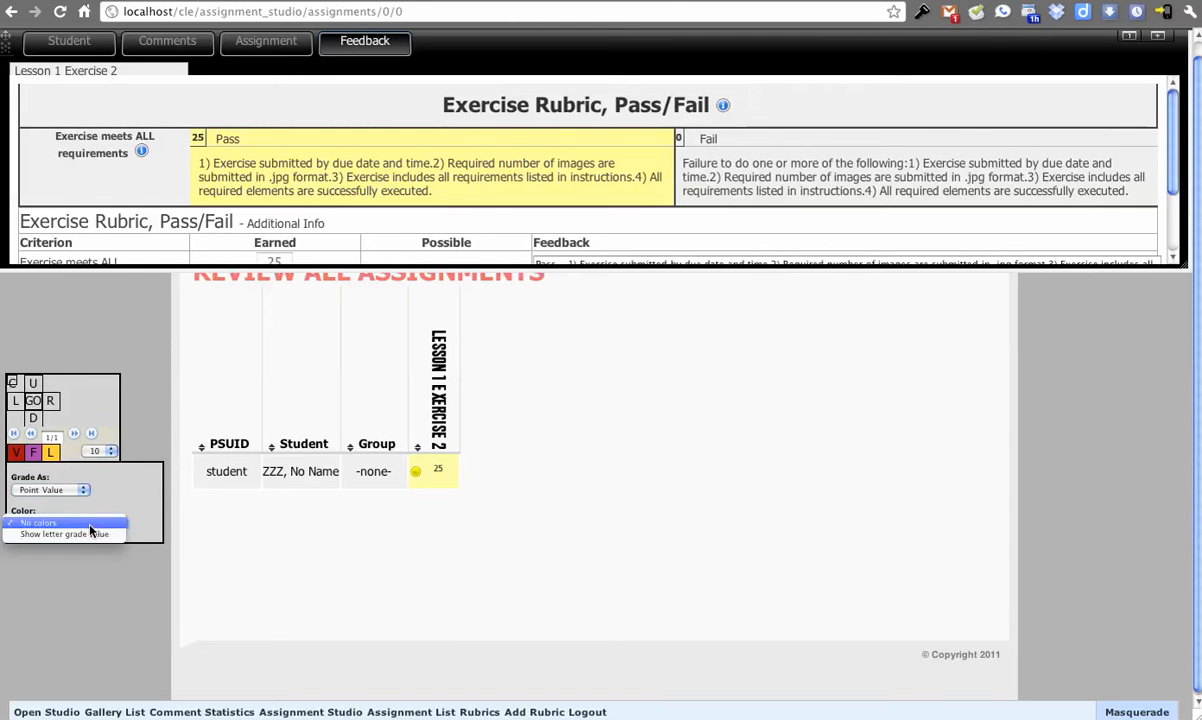
left_click(86, 534)
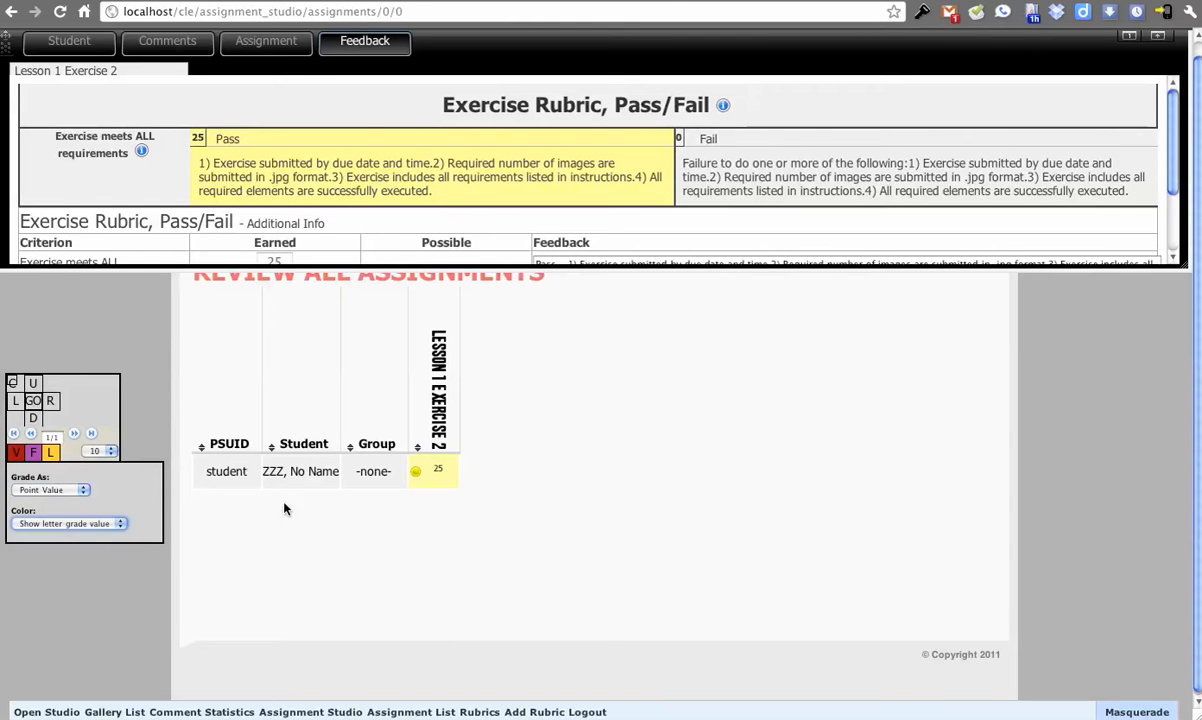
Step: Check the grade color legend, reset the assignment filter to All, and move the grid selection to Lesson 2 Exercise 4
left_click(50, 454)
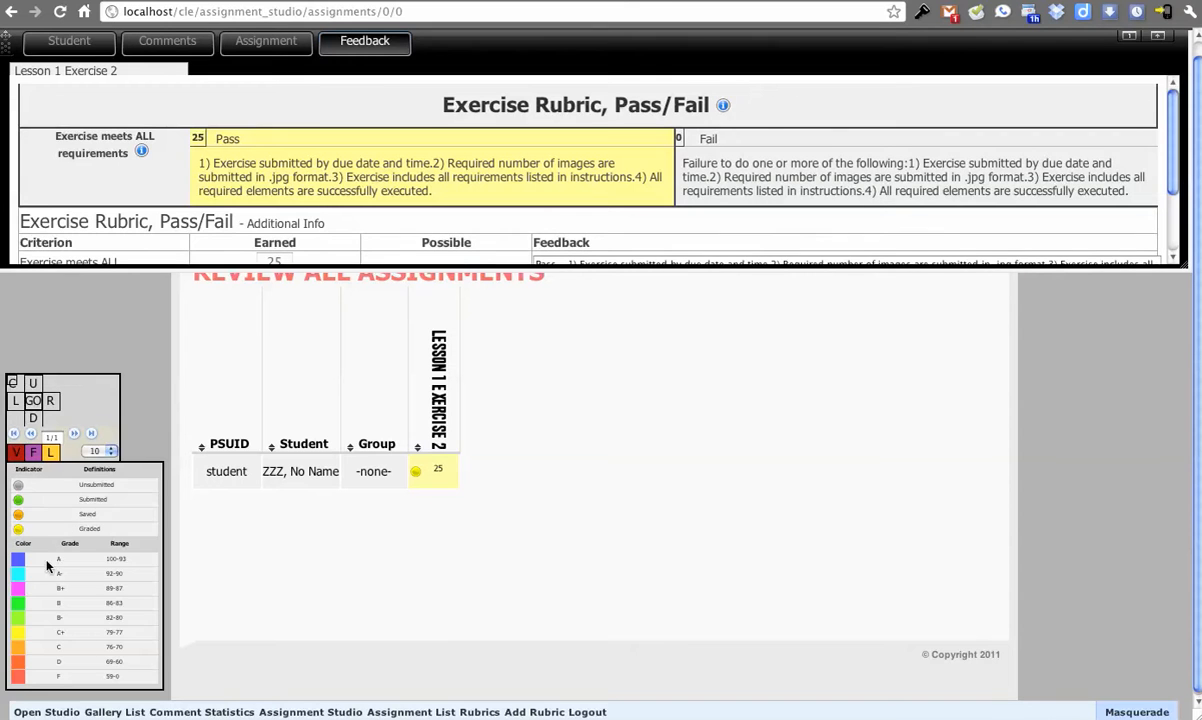
left_click(33, 452)
left_click(84, 486)
left_click(84, 490)
left_click(100, 494)
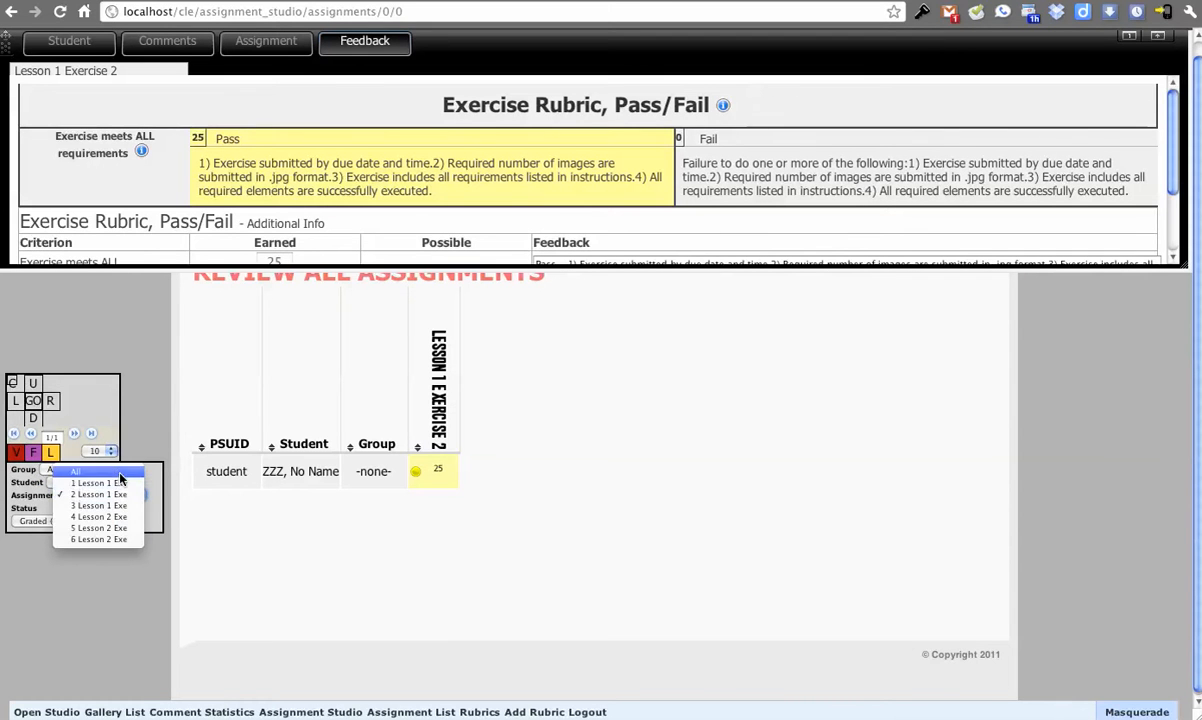
left_click(118, 473)
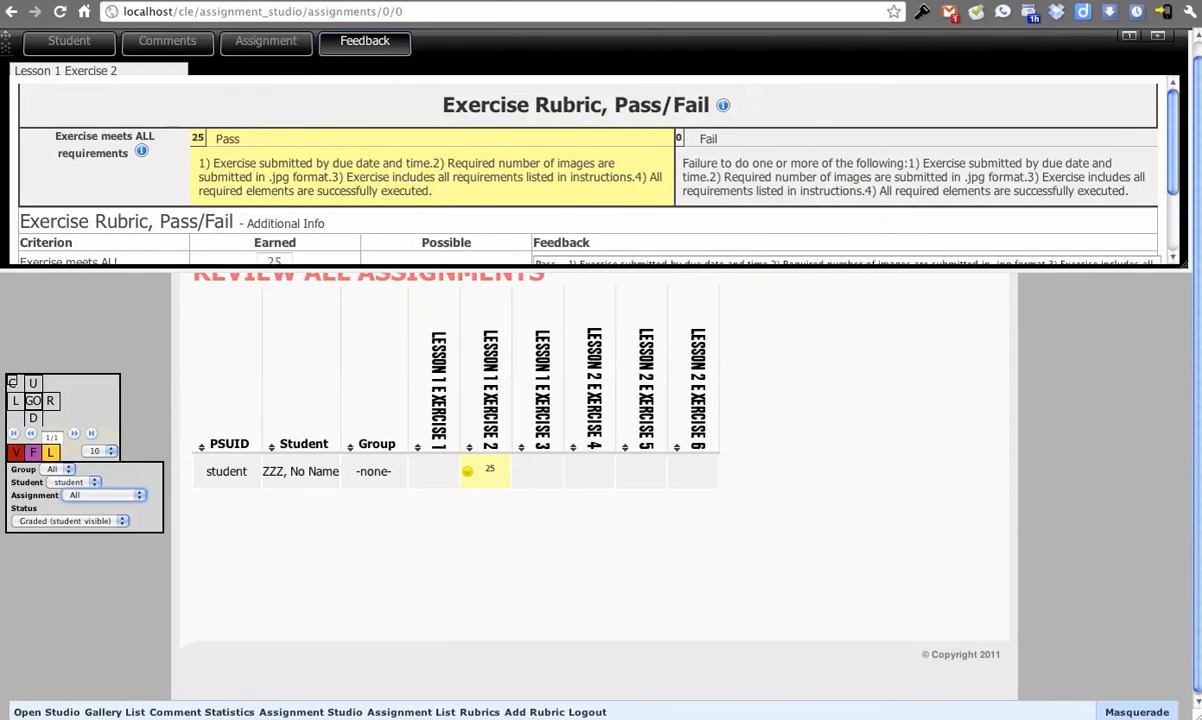
double_click(46, 404)
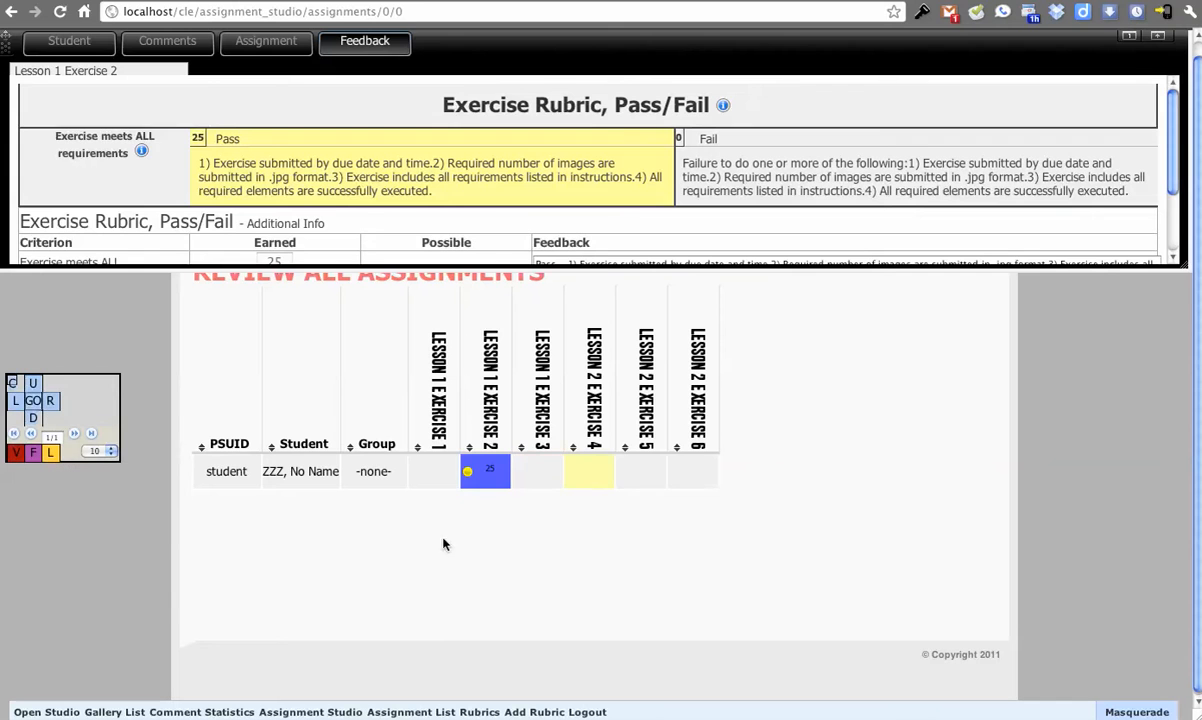